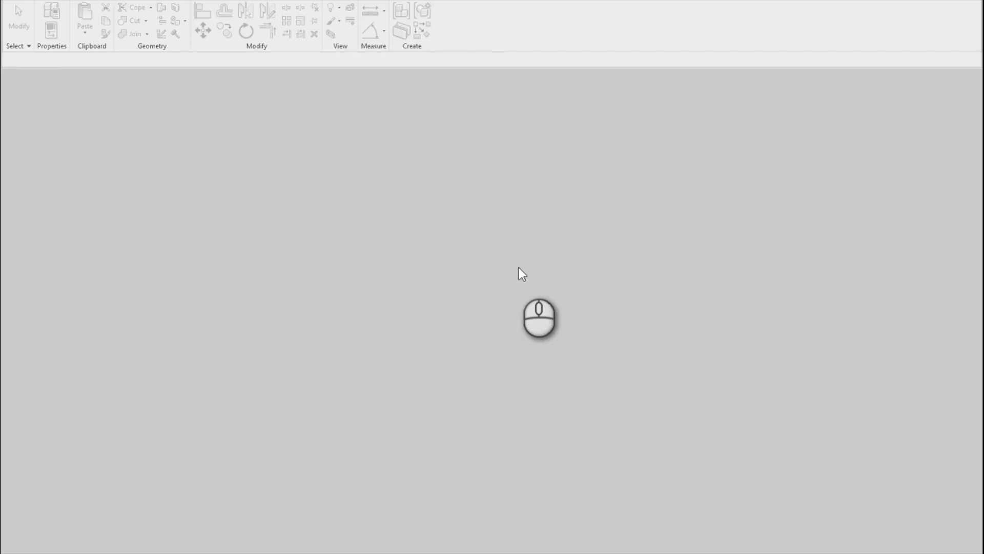
Step: Open the Revit application menu to show the Recent Documents list
click(24, 2)
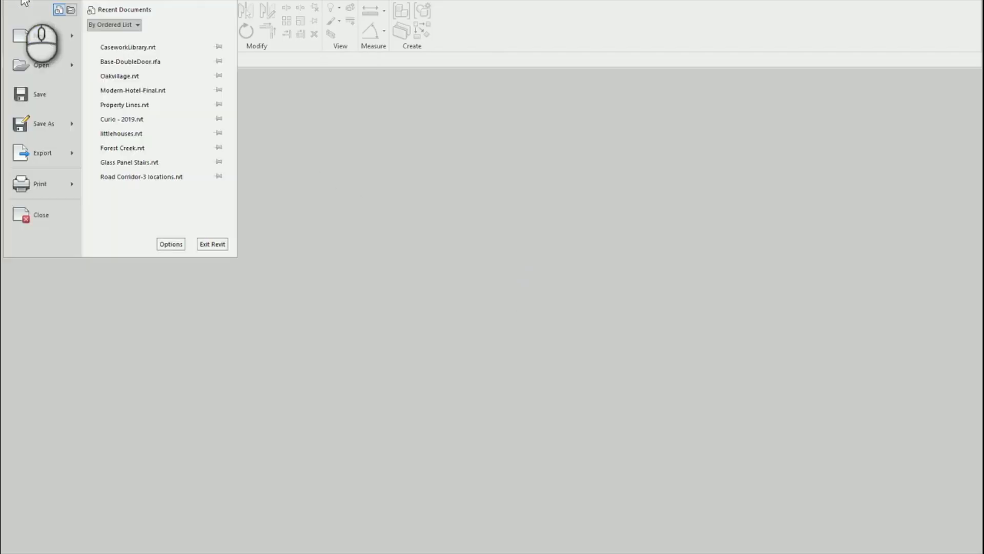
Step: Create a new family from the Generic Model.rft template
mouse_move(34, 42)
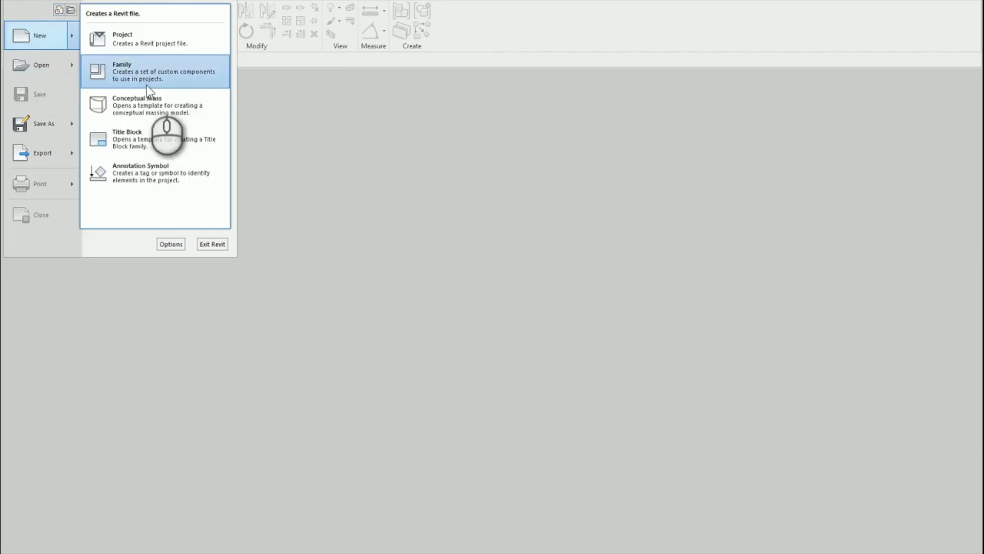
click(143, 75)
scroll(324, 252, down, 12)
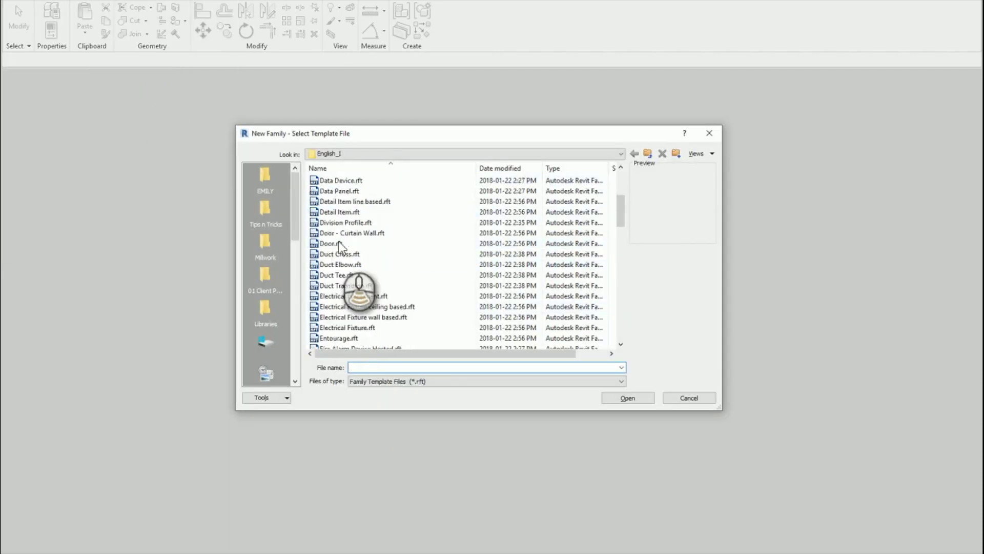
click(350, 296)
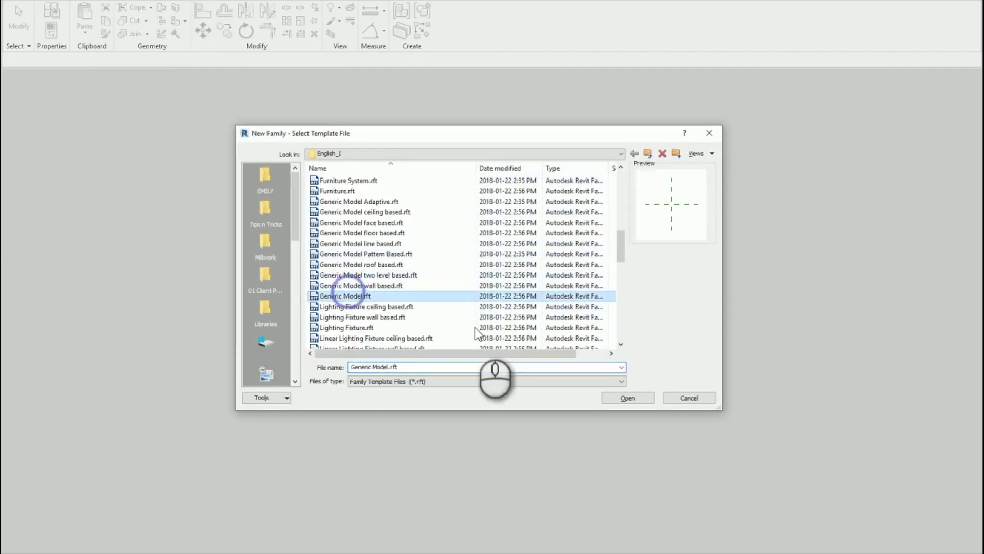
click(628, 397)
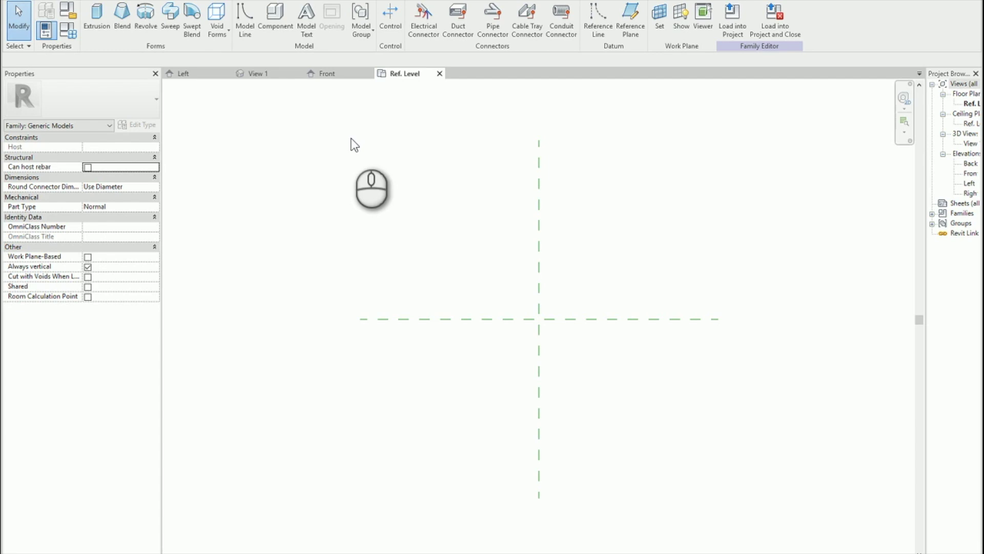
Step: Draw a horizontal reference plane below centre and a vertical one right of centre with RP
key(r)
key(p)
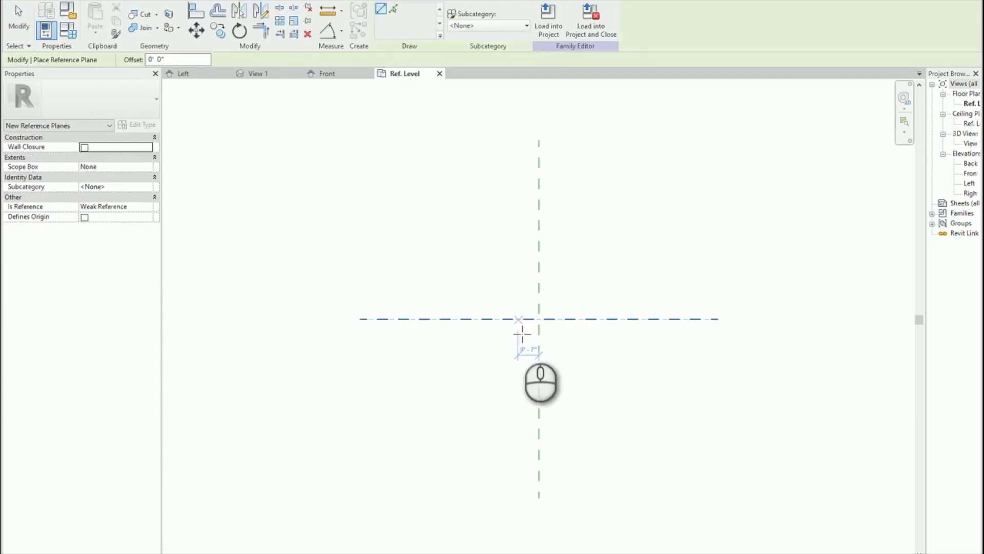
click(522, 333)
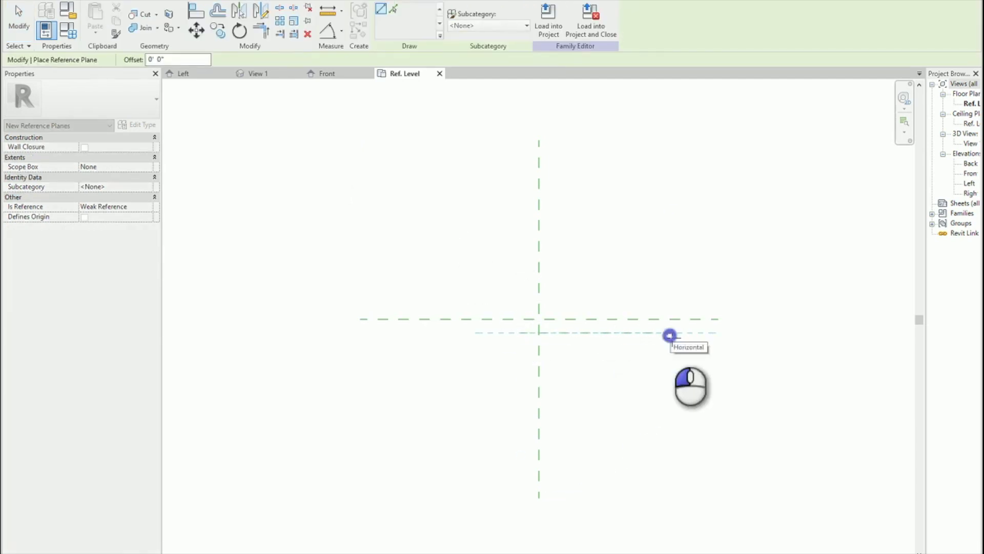
click(671, 333)
click(644, 259)
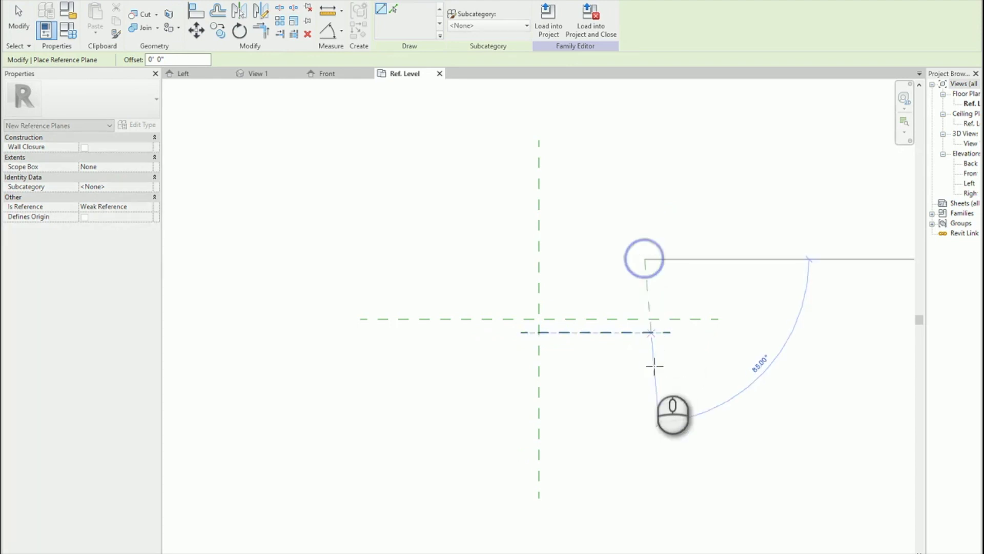
click(646, 387)
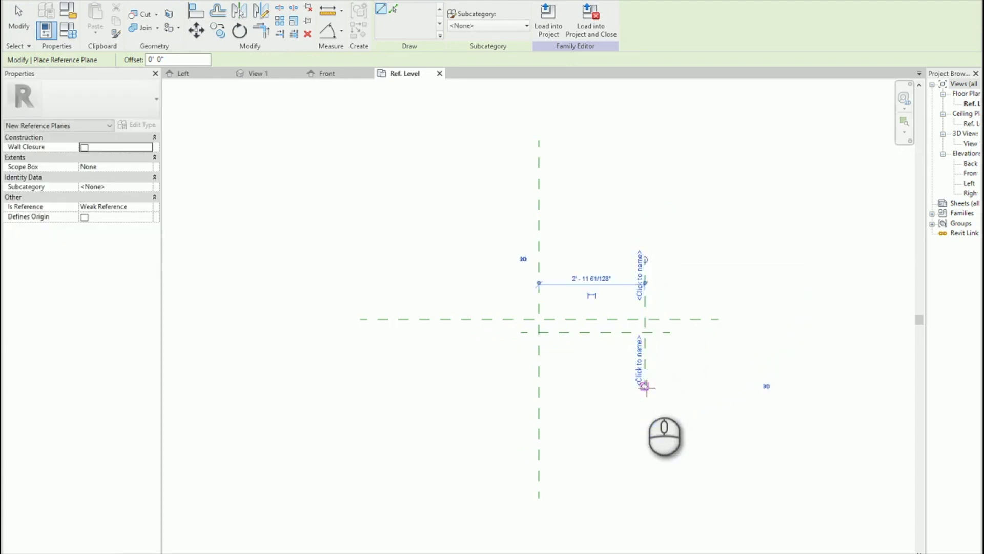
key(Escape)
scroll(587, 331, up, 2)
Step: Name the horizontal reference plane 'panel front'
click(586, 332)
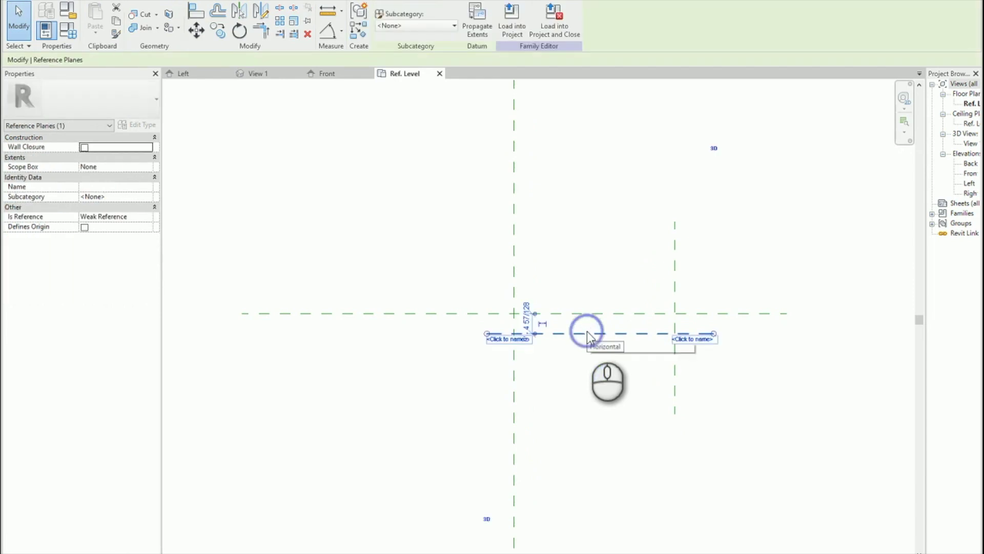
click(499, 339)
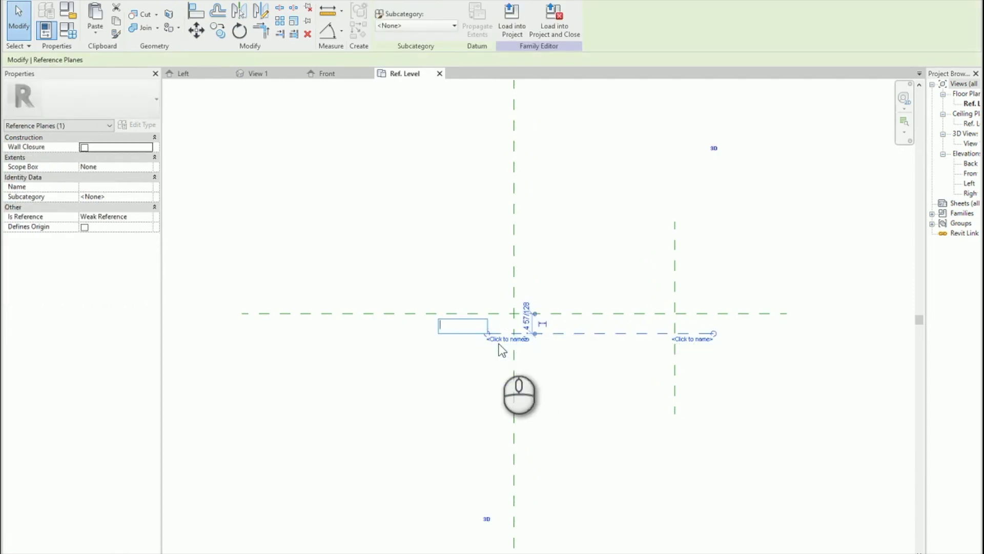
text(f)
key(BackSpace)
text(panel front)
key(Return)
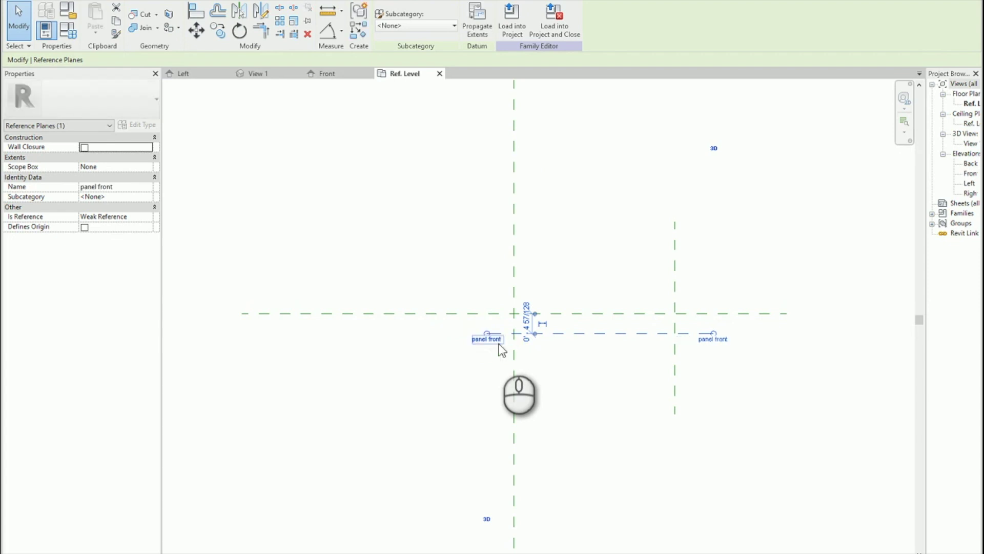
click(425, 258)
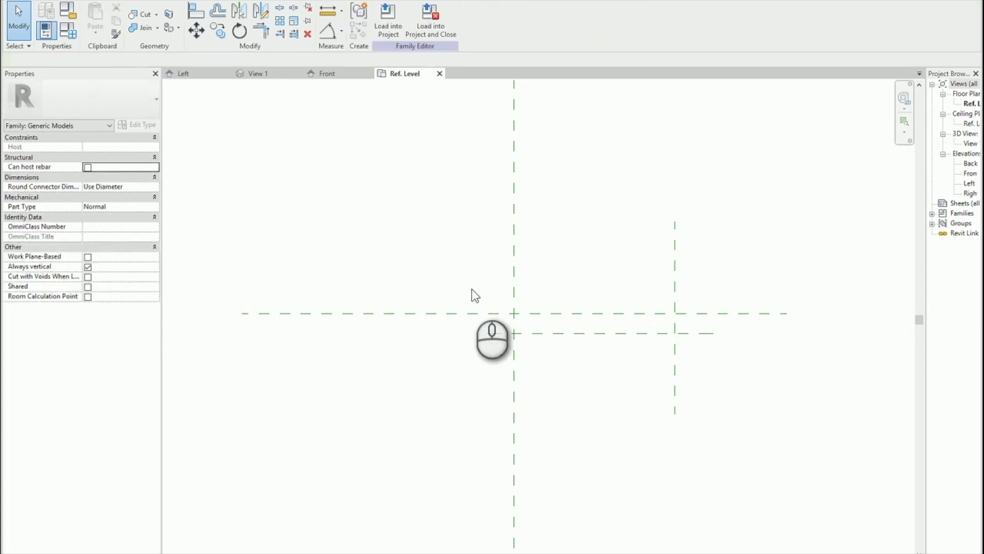
Step: Dimension the thickness (0' - 4 7/16") and width (2' - 11 15/32") from the centre planes
key(d)
key(i)
click(492, 313)
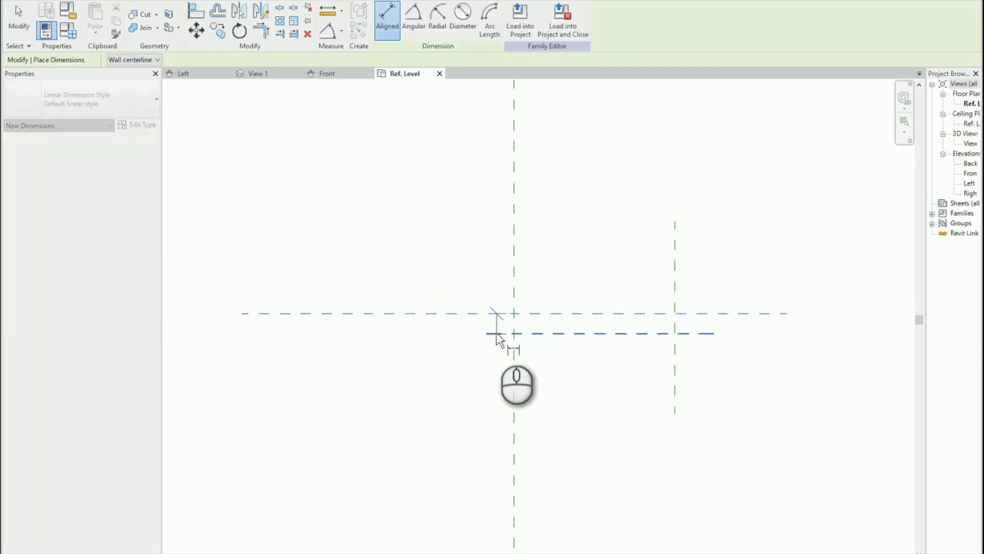
click(496, 333)
click(448, 374)
click(672, 280)
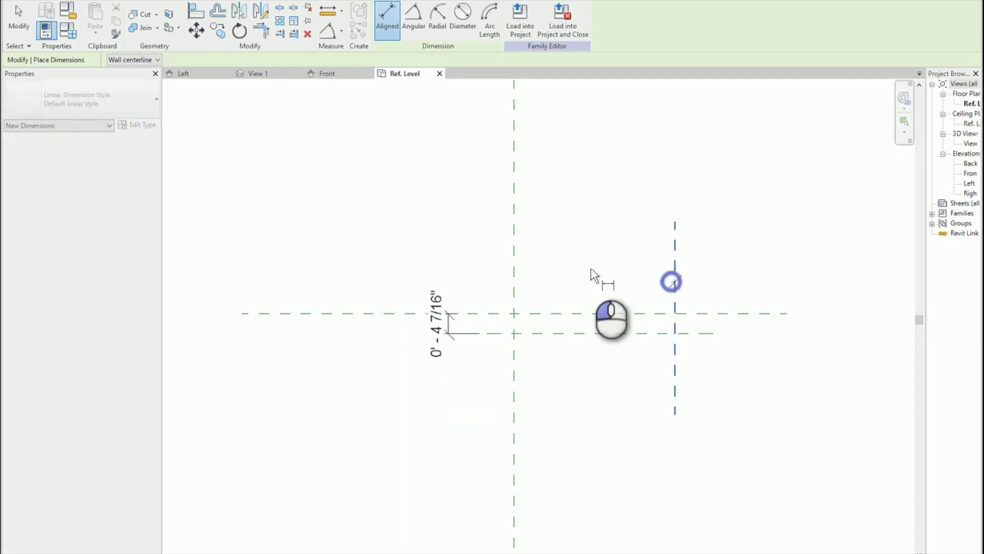
click(519, 266)
click(595, 174)
key(Escape)
key(Escape)
Step: Name the vertical reference plane 'panel right' and widen the Project Browser
click(674, 237)
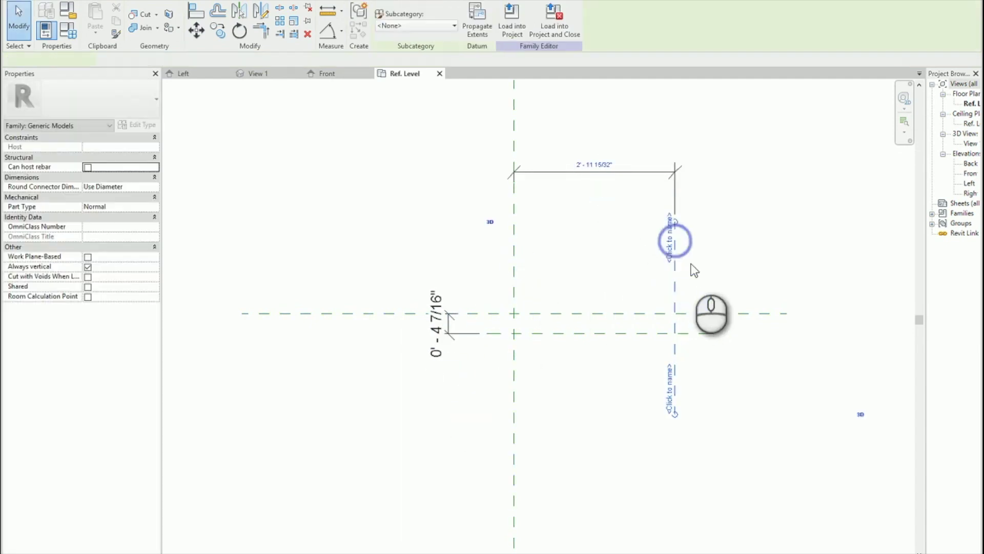
click(666, 244)
text(panel right)
key(Return)
click(611, 258)
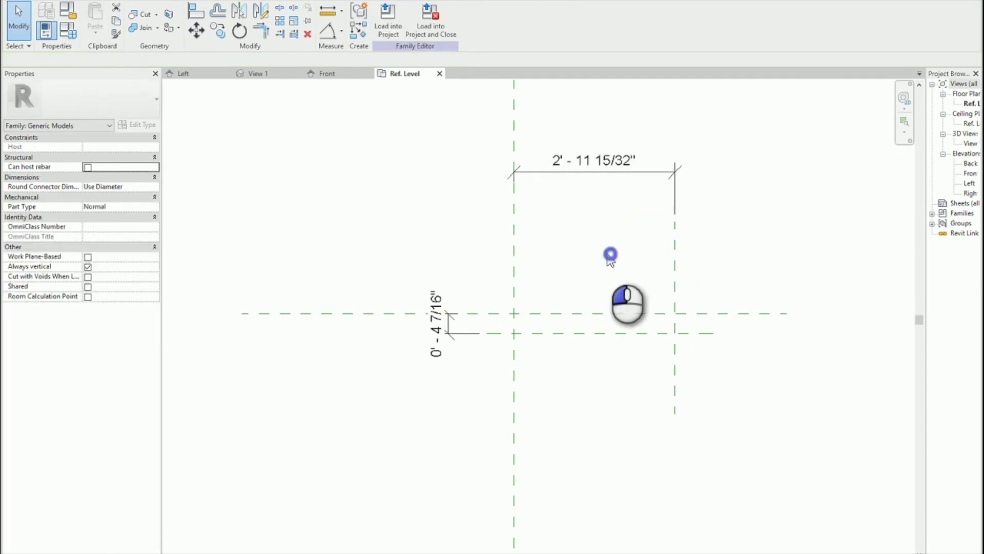
drag(926, 189, 877, 187)
Step: In the Front elevation, draw a horizontal reference plane above Ref. Level named 'panel top'
double_click(921, 173)
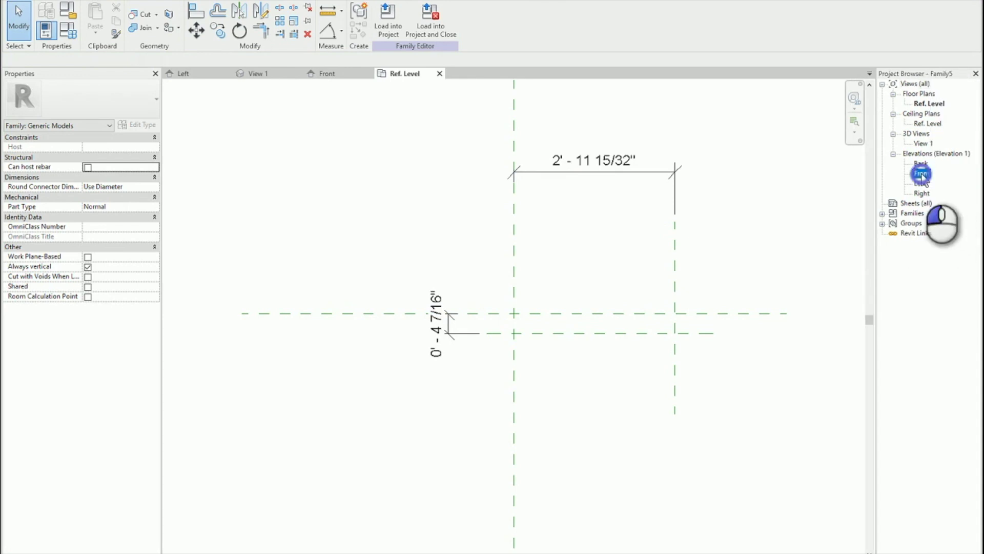
click(556, 373)
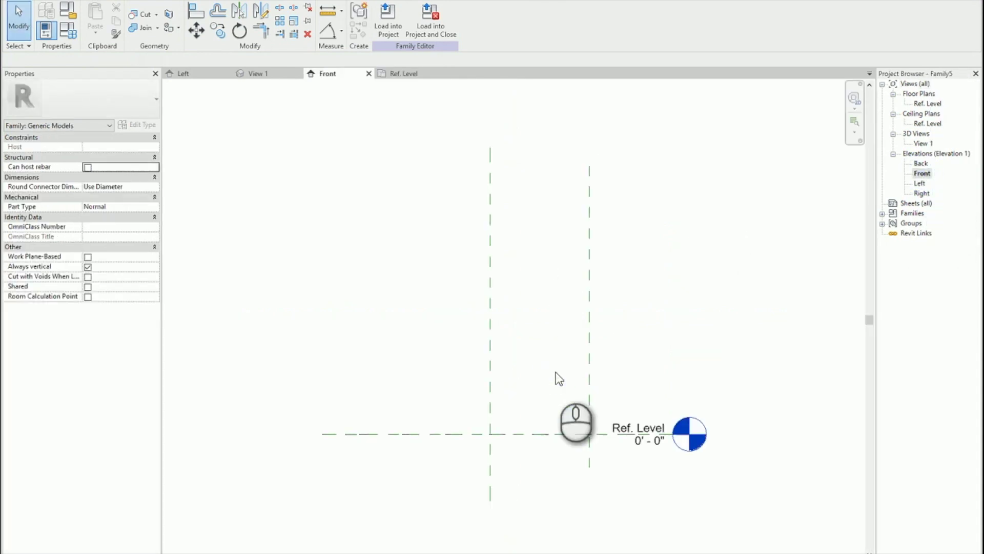
key(r)
key(p)
click(463, 325)
click(614, 328)
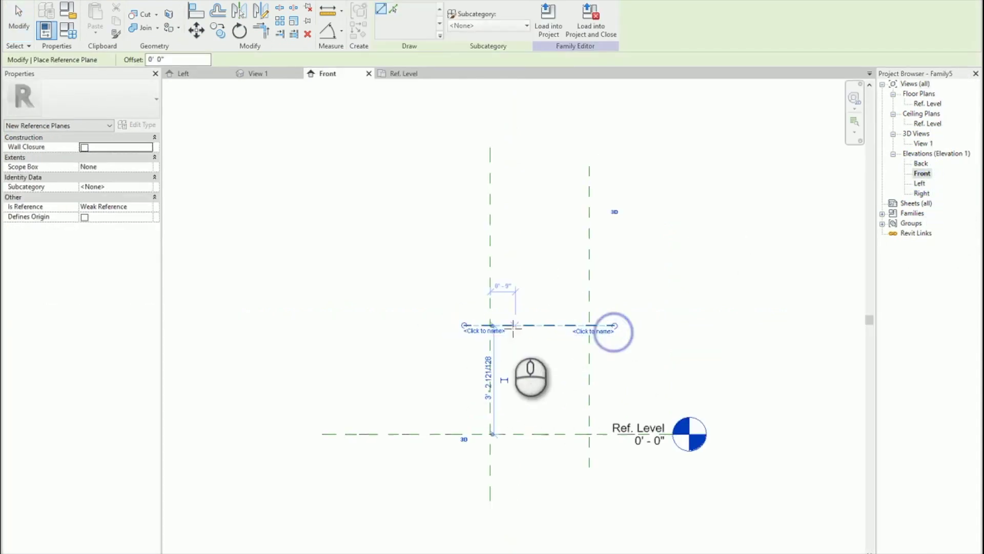
key(Escape)
key(Escape)
click(521, 326)
click(474, 333)
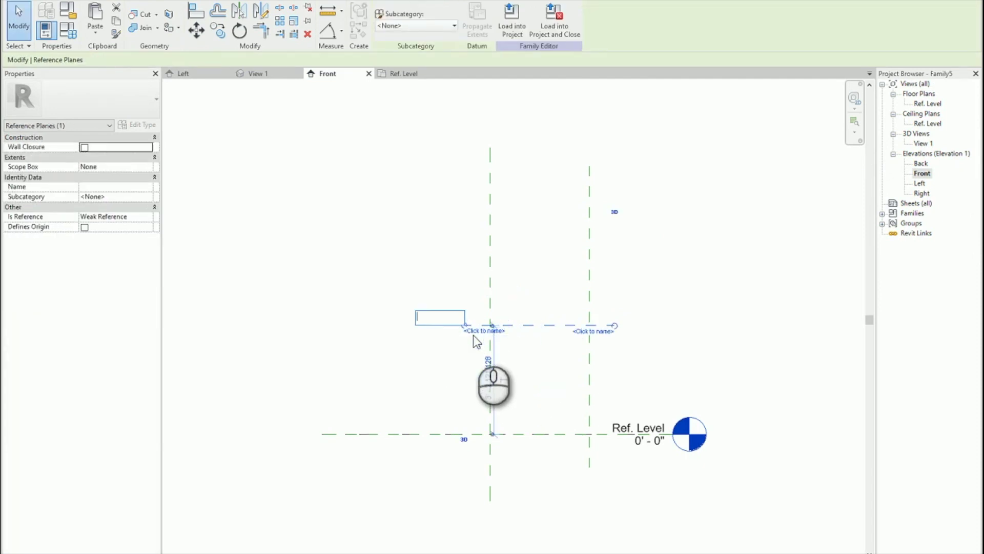
text(panel top)
key(Return)
key(Escape)
Step: Dimension panel top to Ref. Level and label it with a new Panel Height parameter
key(d)
key(i)
click(461, 327)
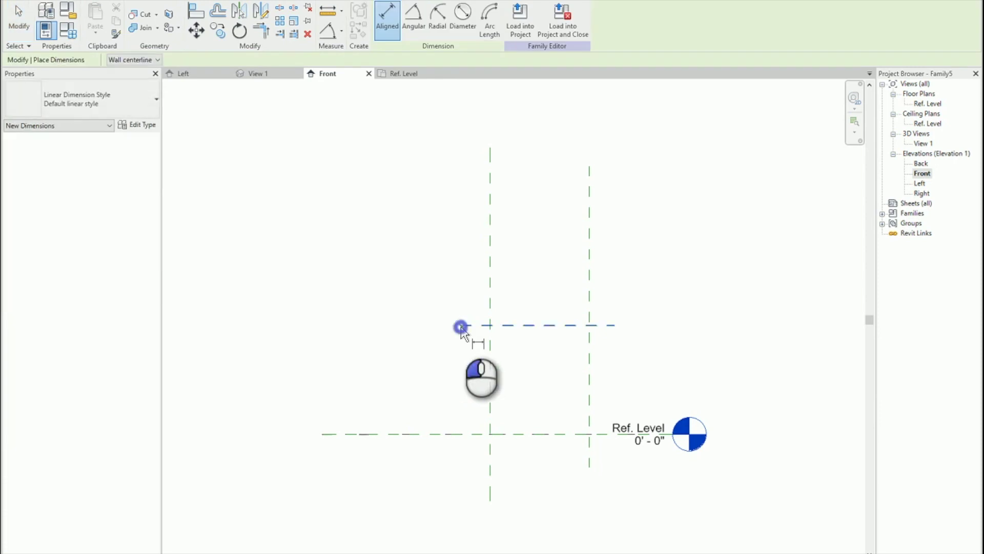
click(467, 434)
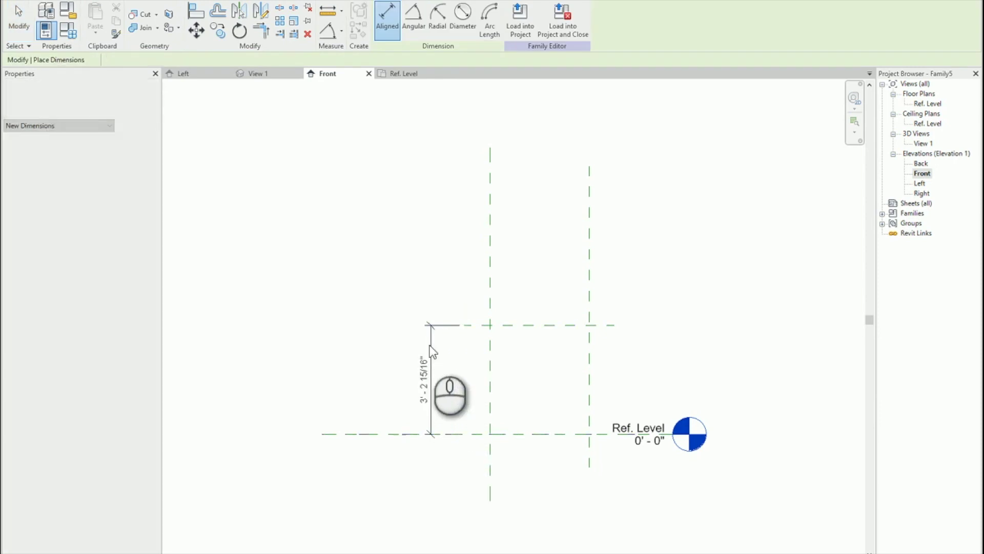
click(432, 352)
click(493, 20)
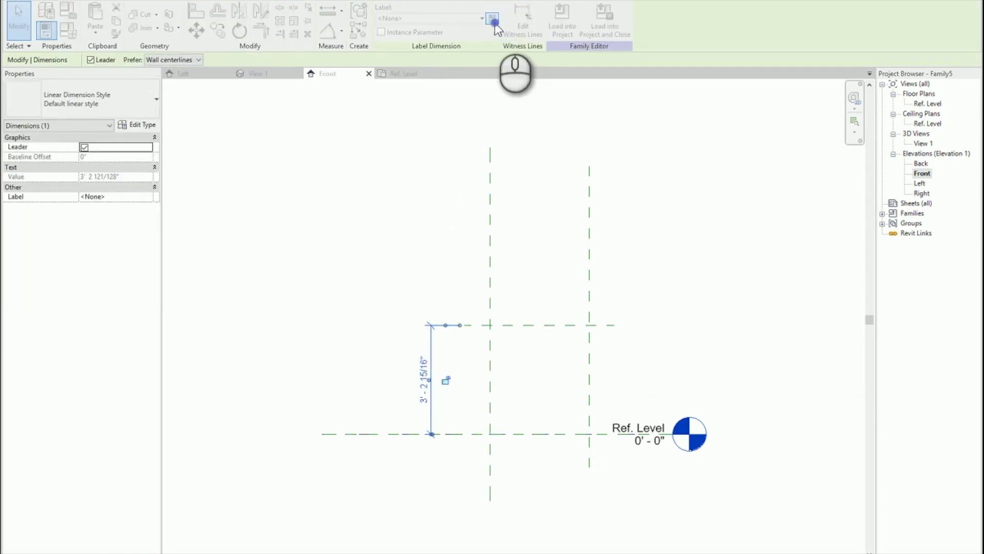
text(Panel)
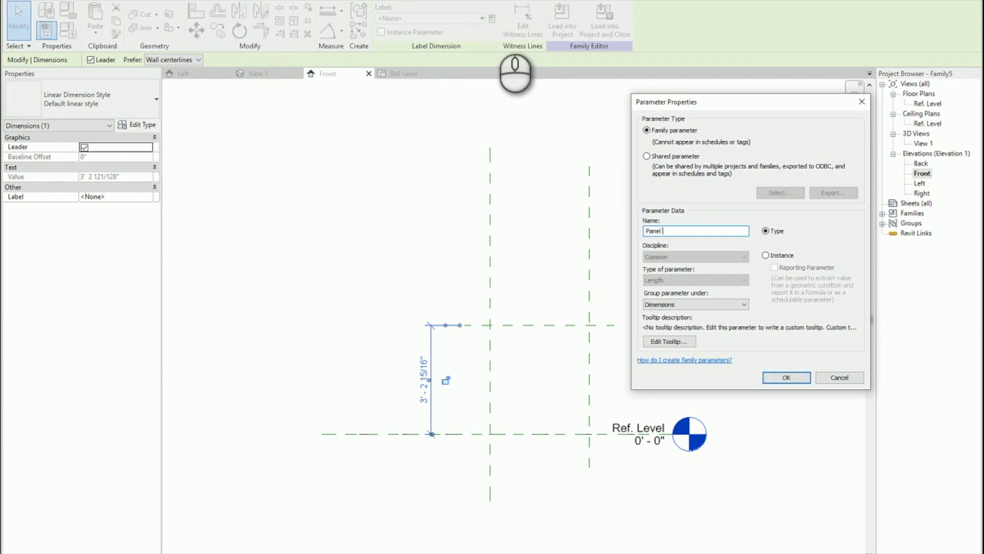
text( Height)
key(Return)
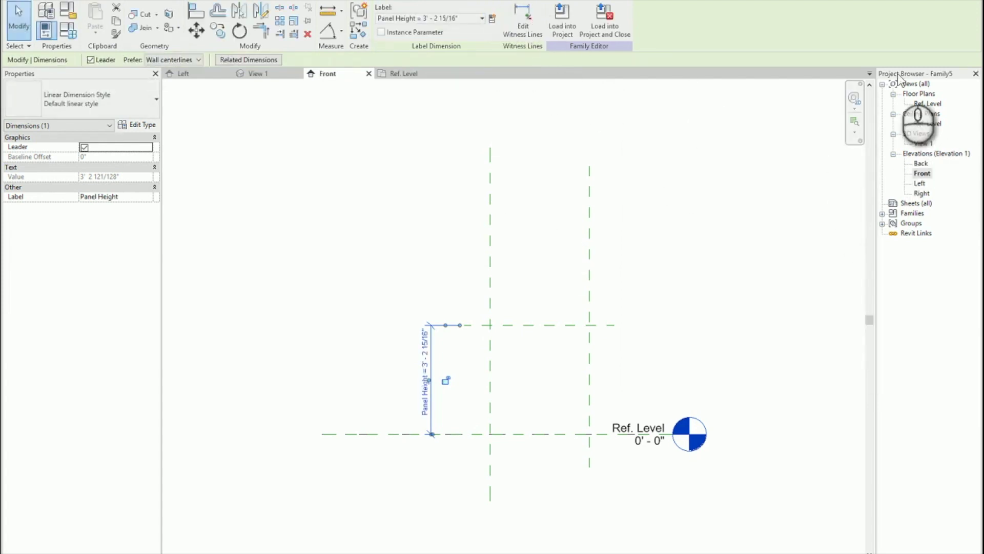
Step: In the Ref. Level plan, label the 0' - 4 7/16" dimension with a new Panel Thickness parameter
double_click(928, 103)
click(435, 328)
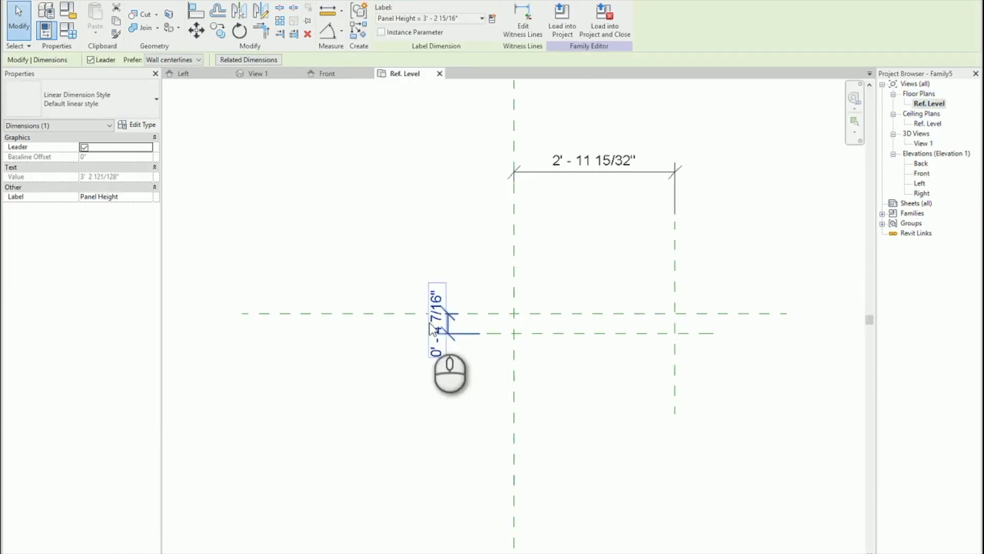
click(492, 19)
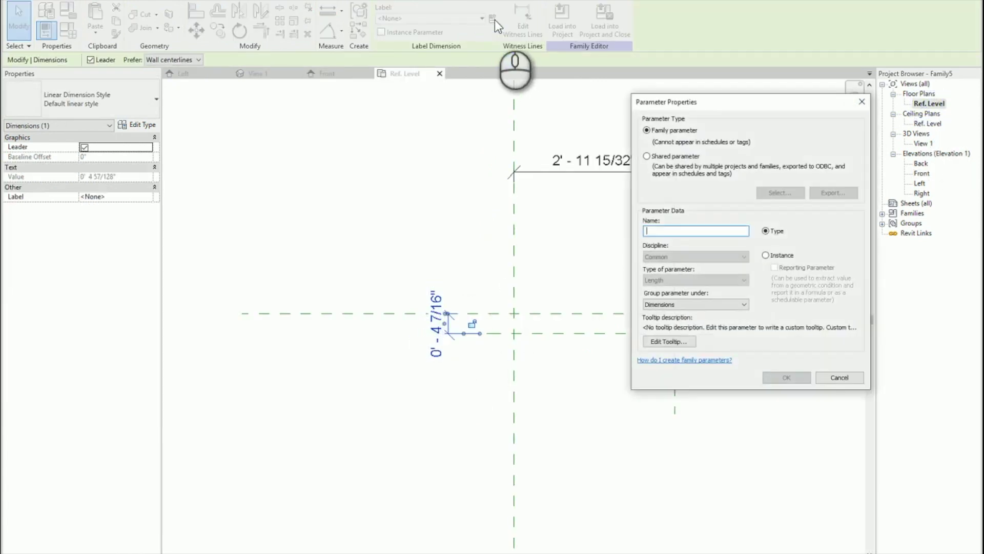
text(Panel Thicknes)
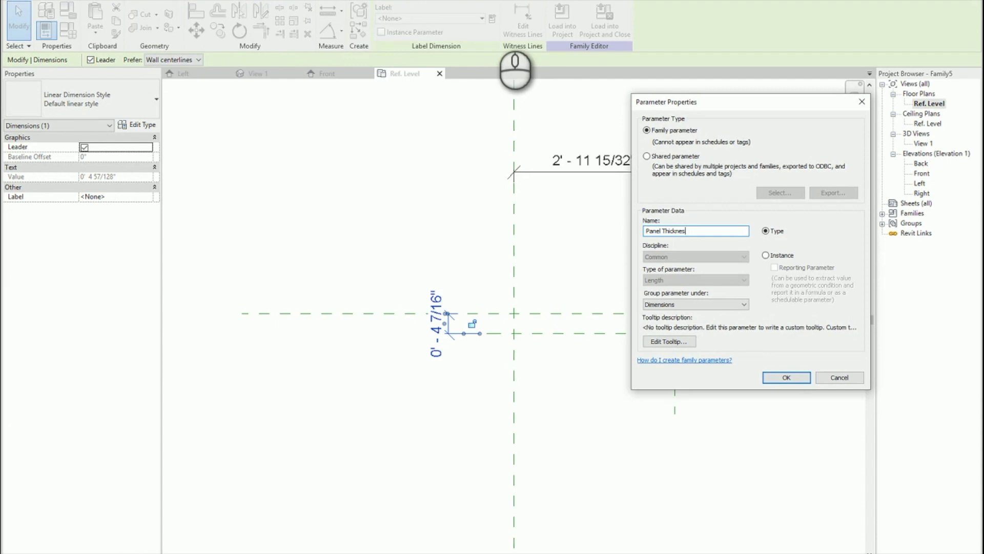
text(s)
click(786, 378)
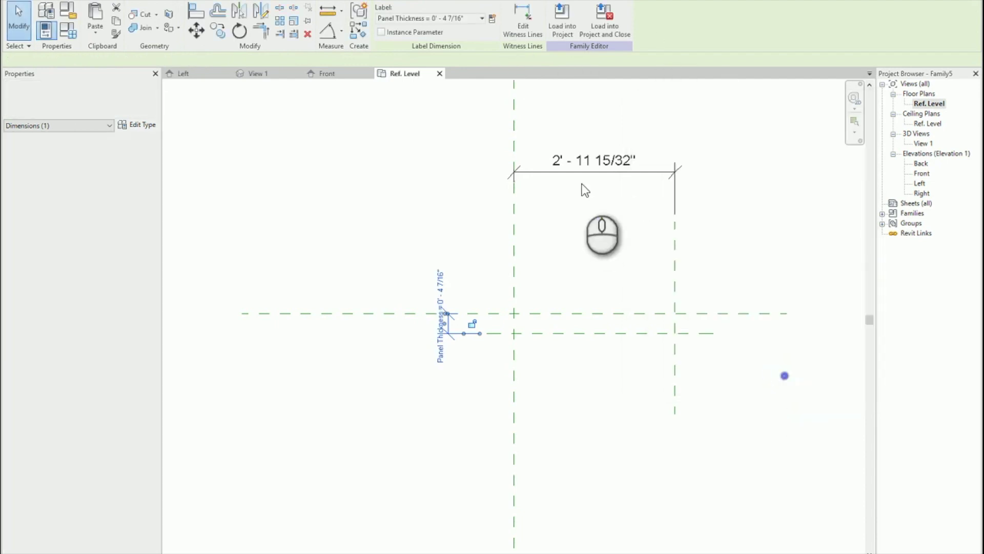
Step: Label the top width dimension with a new Panel Width parameter, then return to the Front elevation
click(585, 190)
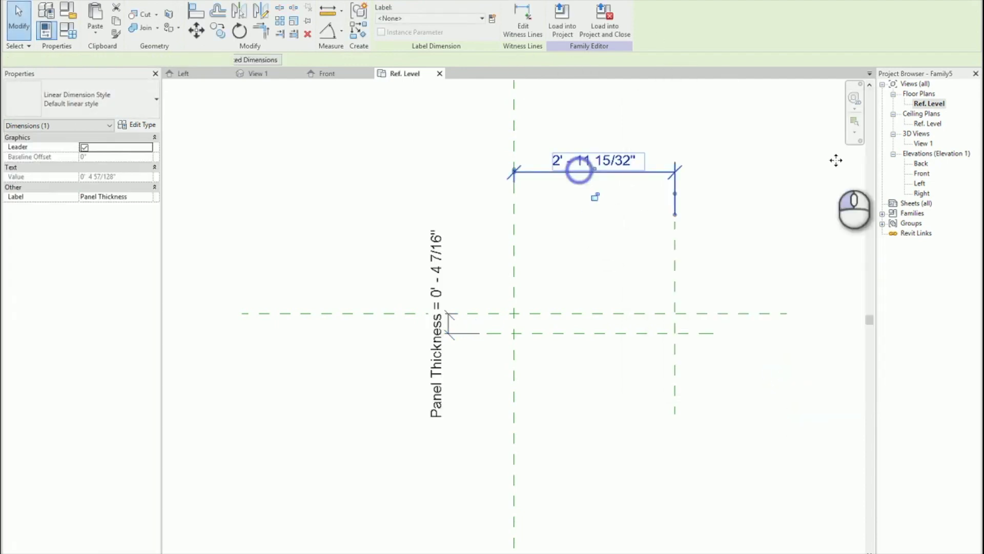
click(493, 21)
text(Panel)
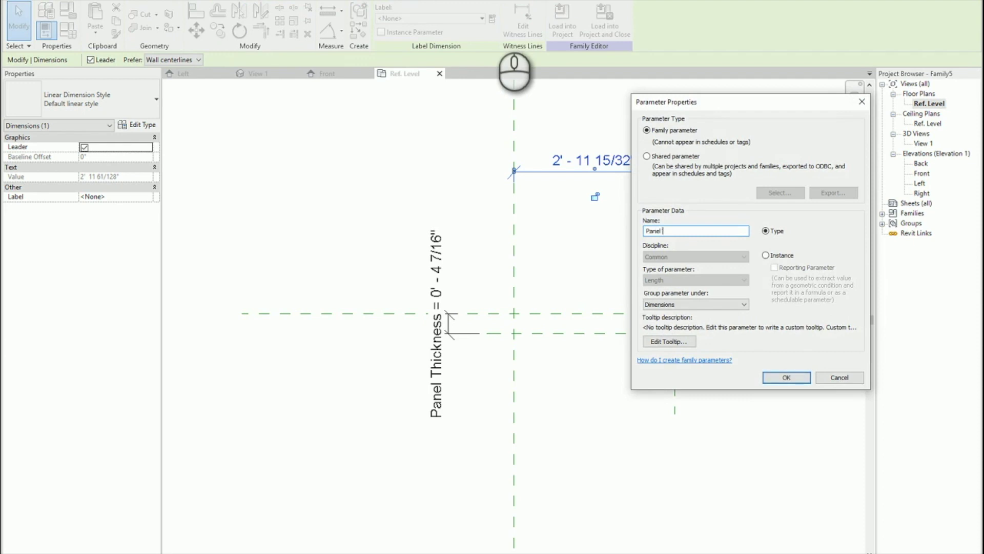
text( Width)
key(Return)
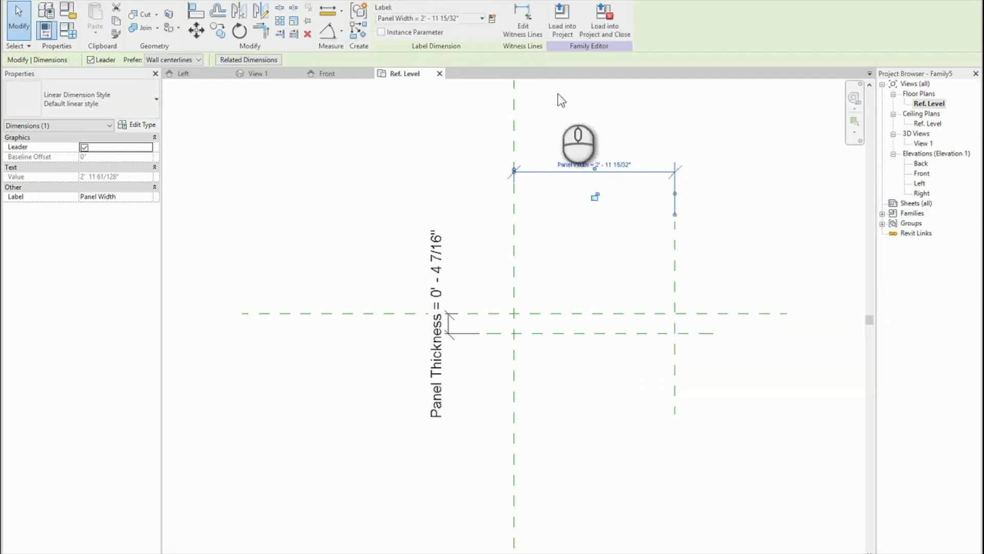
click(569, 233)
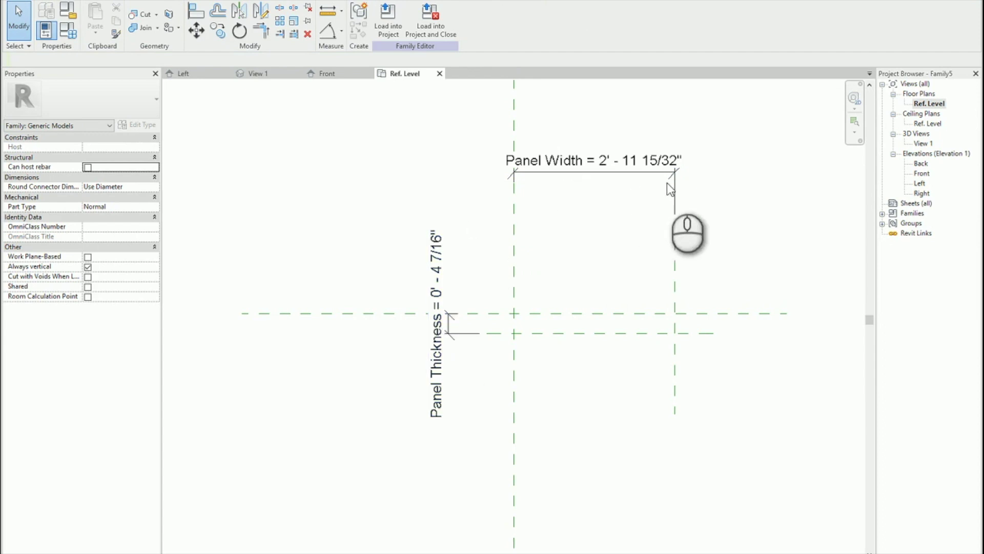
double_click(921, 174)
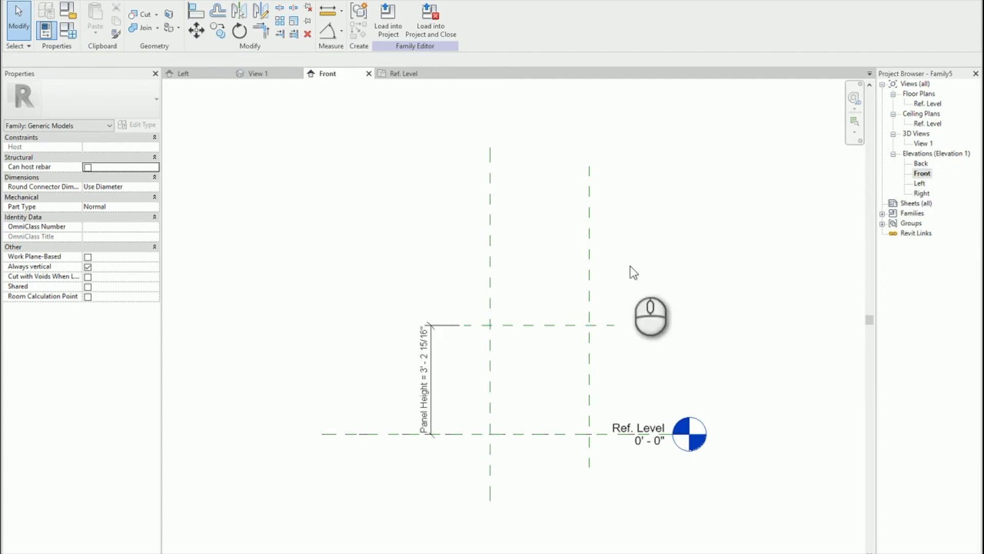
click(72, 35)
Step: Enter Panel Height 3, Panel Thickness 5/8 and Panel Width 2 in Family Types
drag(248, 91, 419, 72)
click(421, 149)
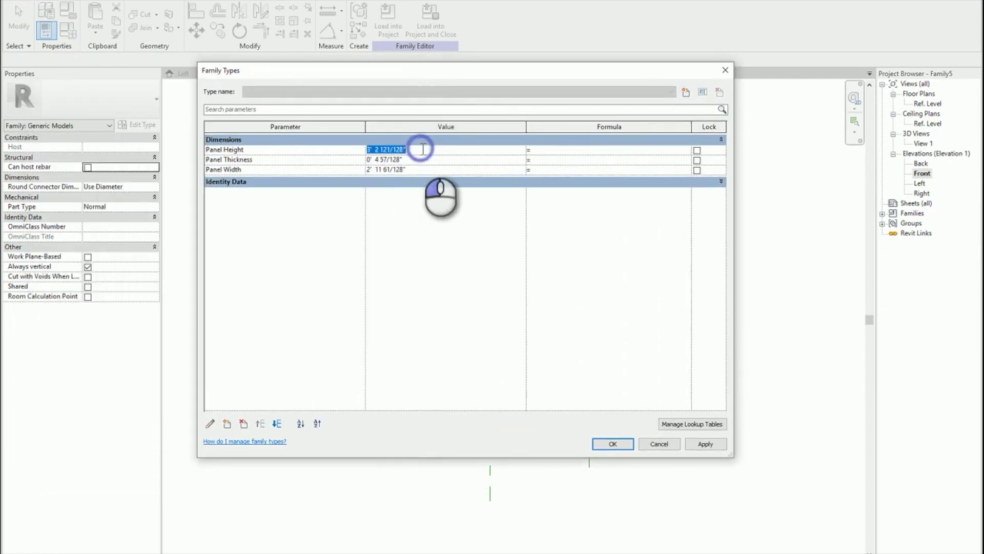
text(3)
click(415, 159)
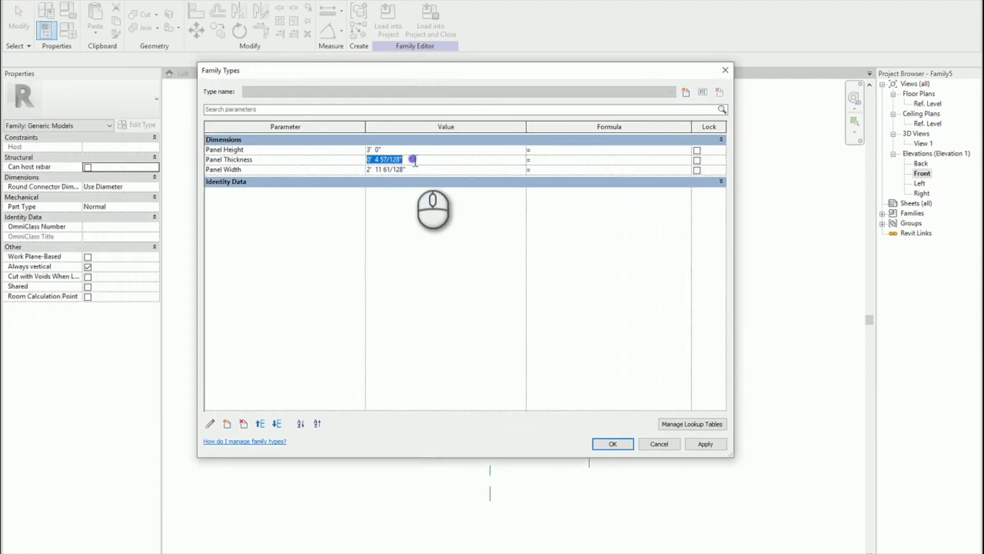
text(5/8)
key(Tab)
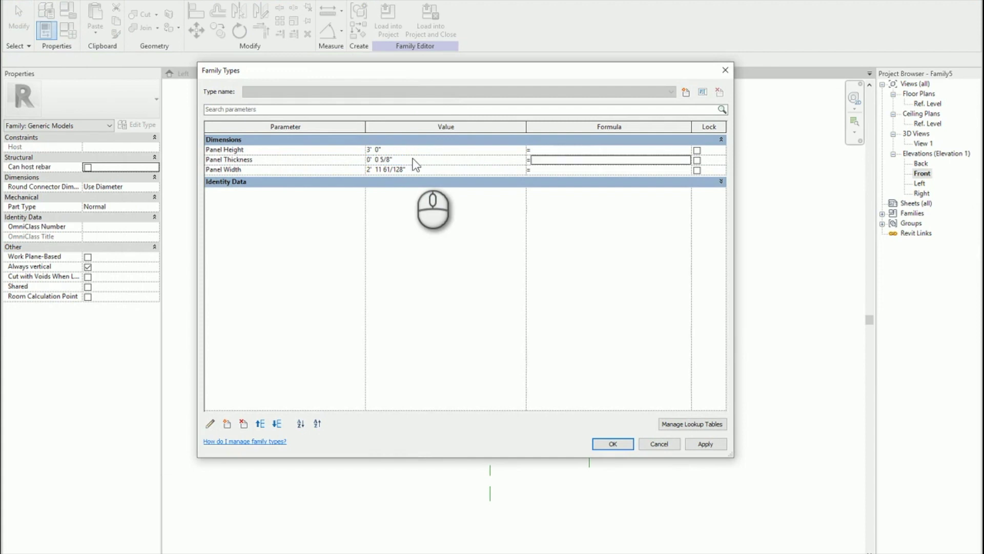
click(417, 169)
text(2)
key(Tab)
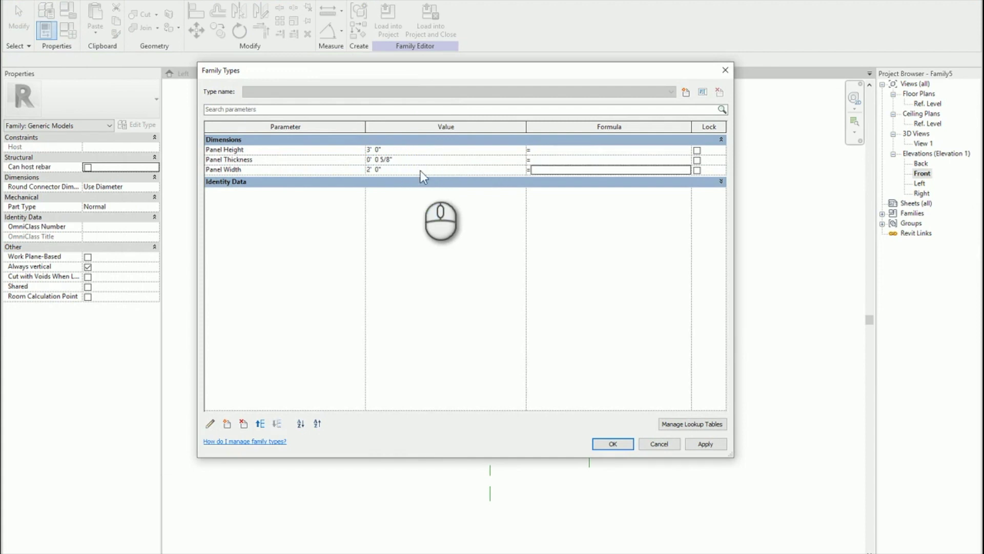
click(435, 244)
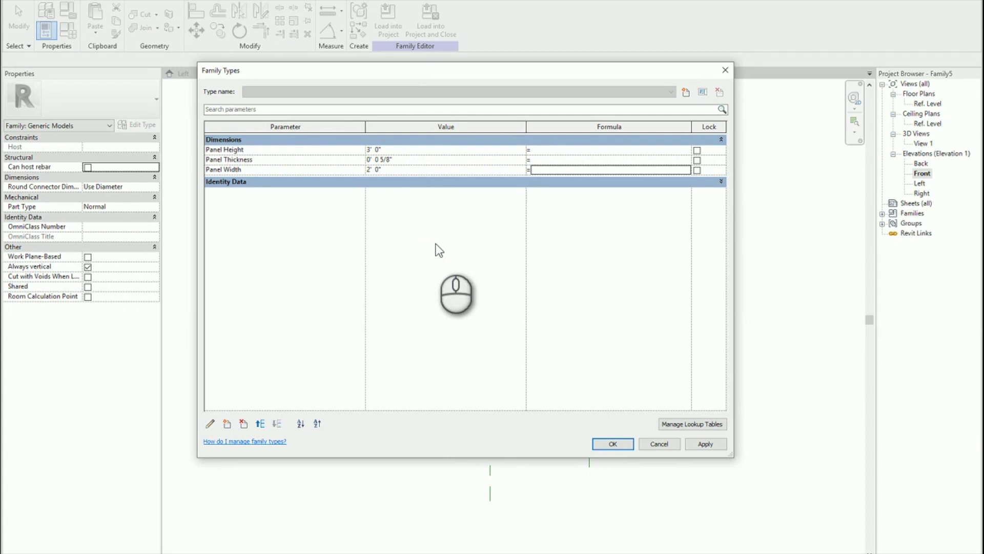
Step: Add a Material-type Panel Material parameter under Materials and Finishes, then close Family Types
click(226, 424)
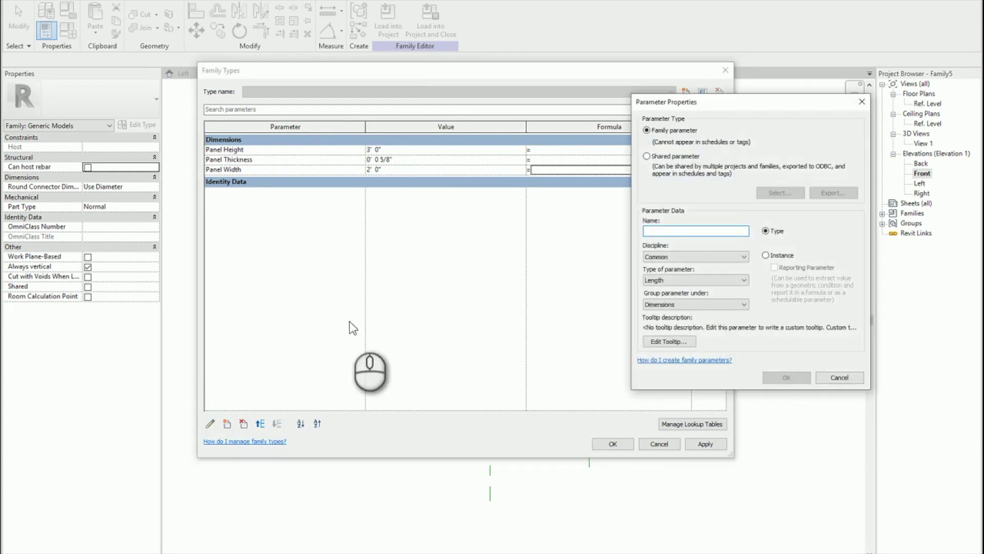
text(Ps)
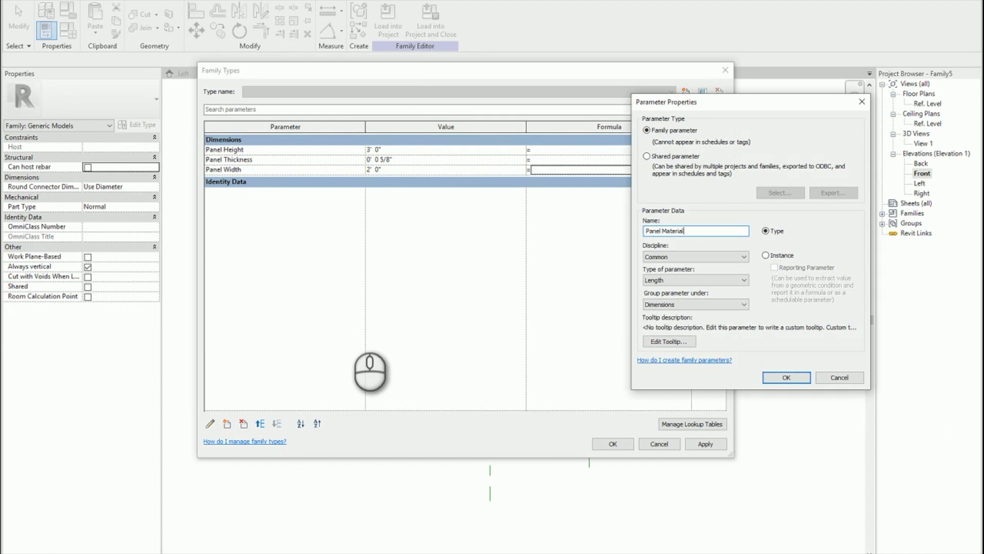
click(675, 279)
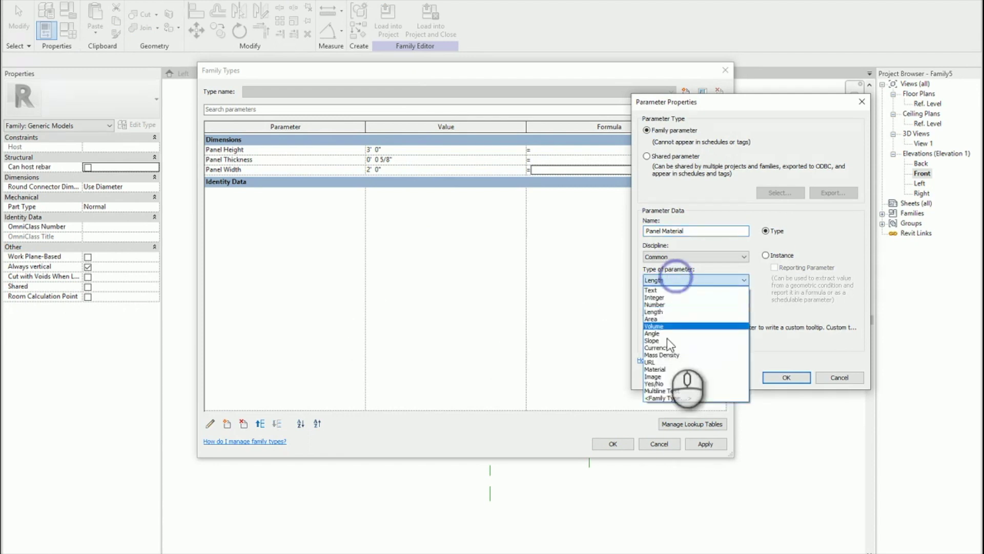
click(672, 369)
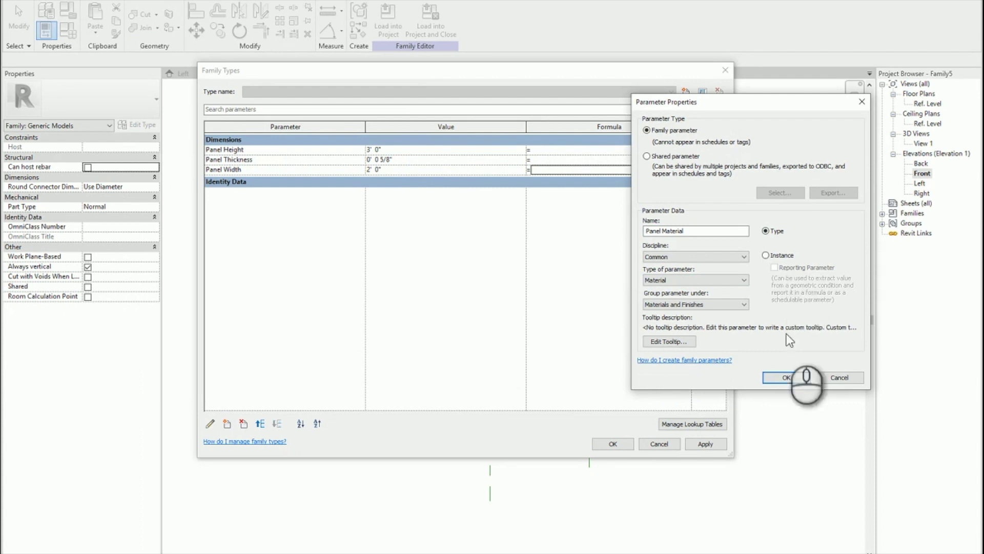
click(790, 377)
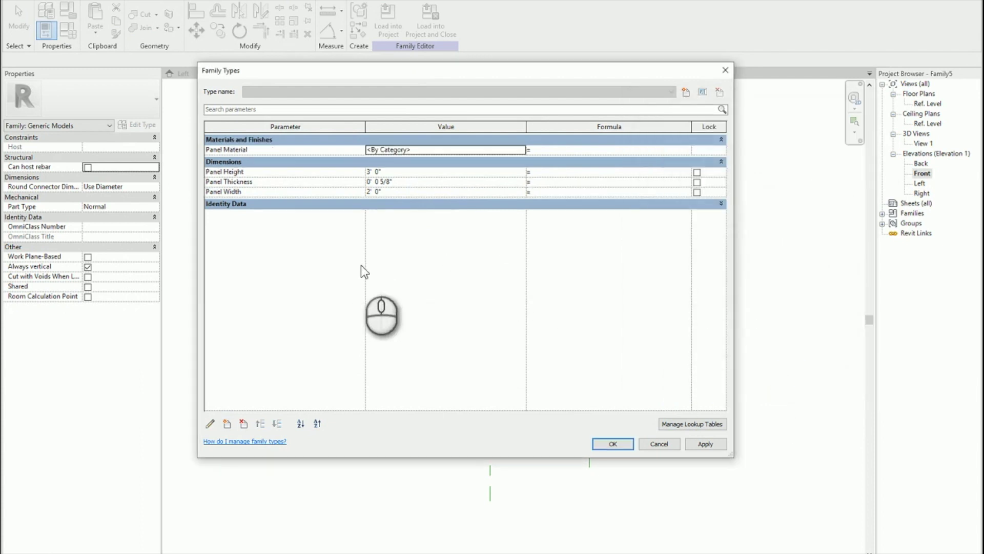
click(439, 263)
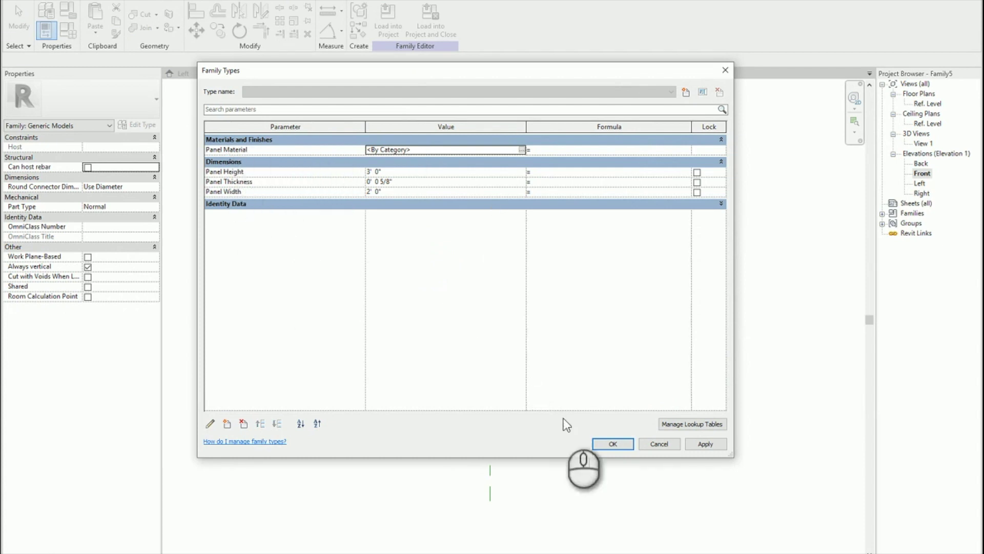
click(651, 445)
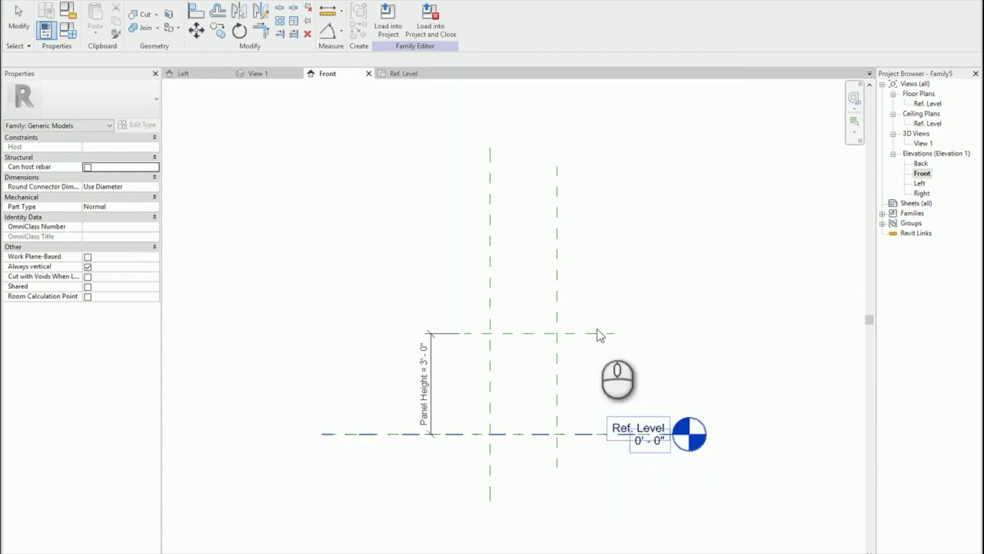
Step: In Object Styles (OS), create a Custom Planes subcategory under the Reference Planes annotation category
click(609, 250)
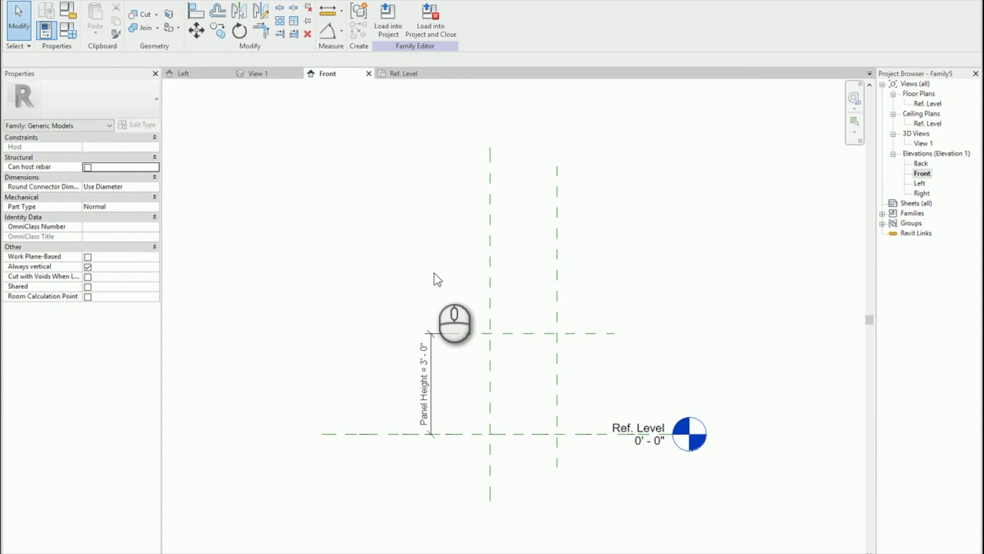
click(356, 204)
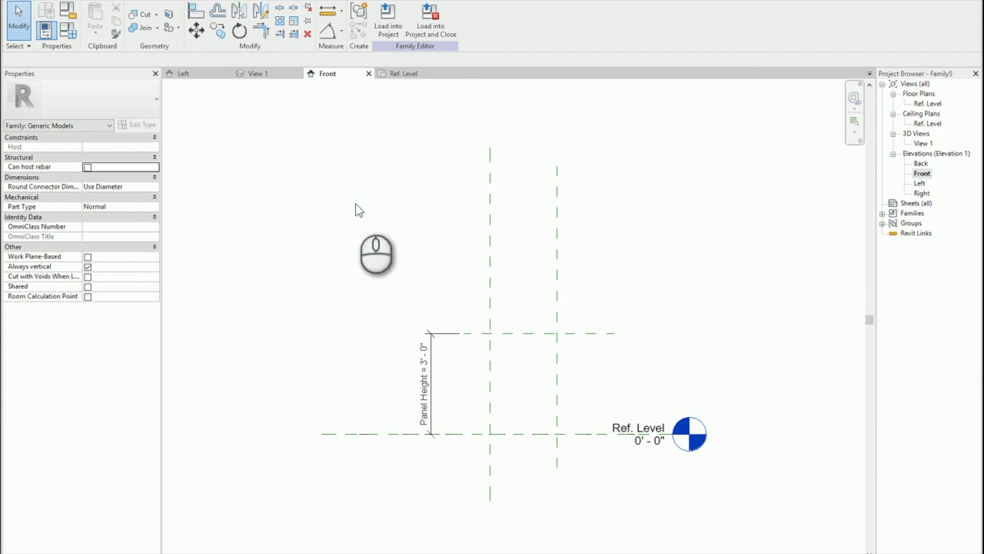
key(o)
key(s)
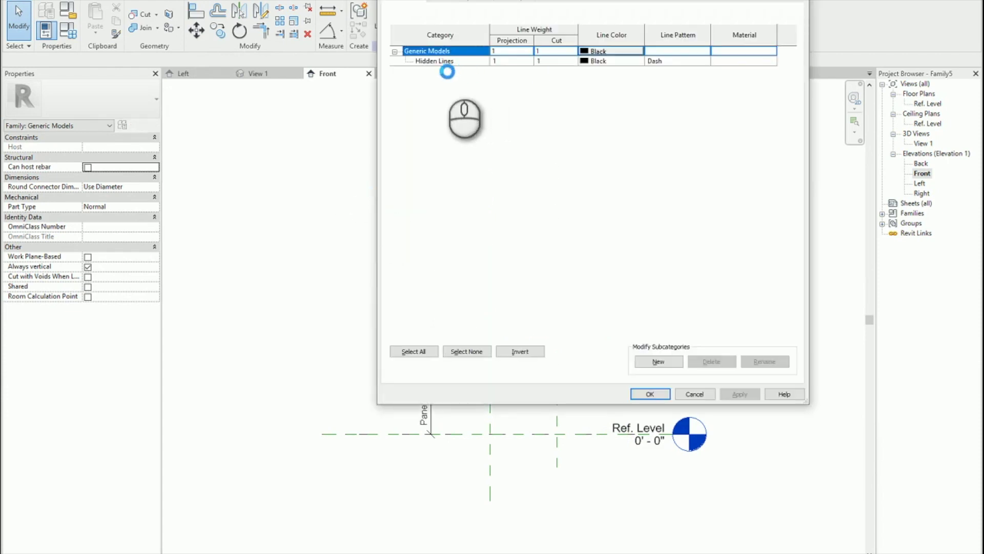
key(ctrl+Tab)
click(433, 60)
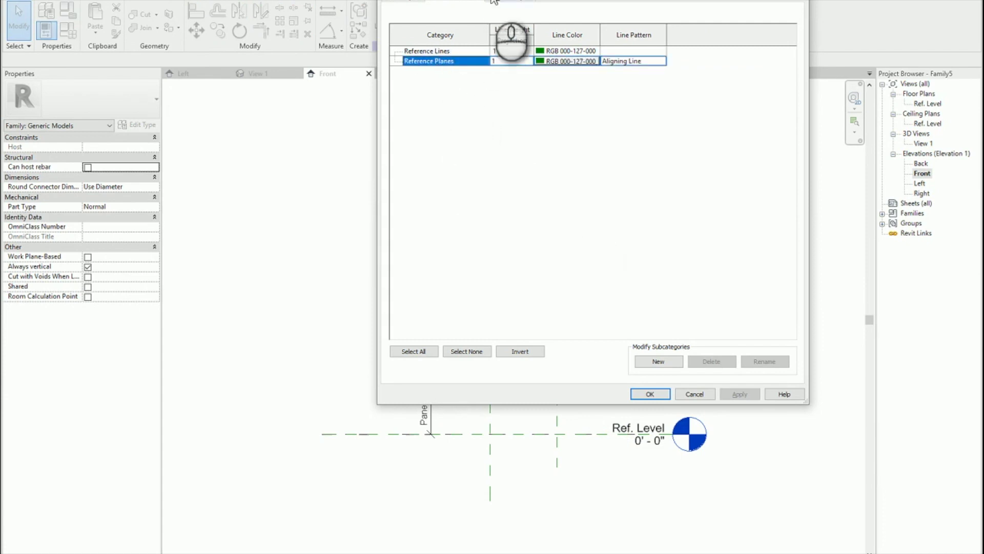
drag(480, 39, 170, 69)
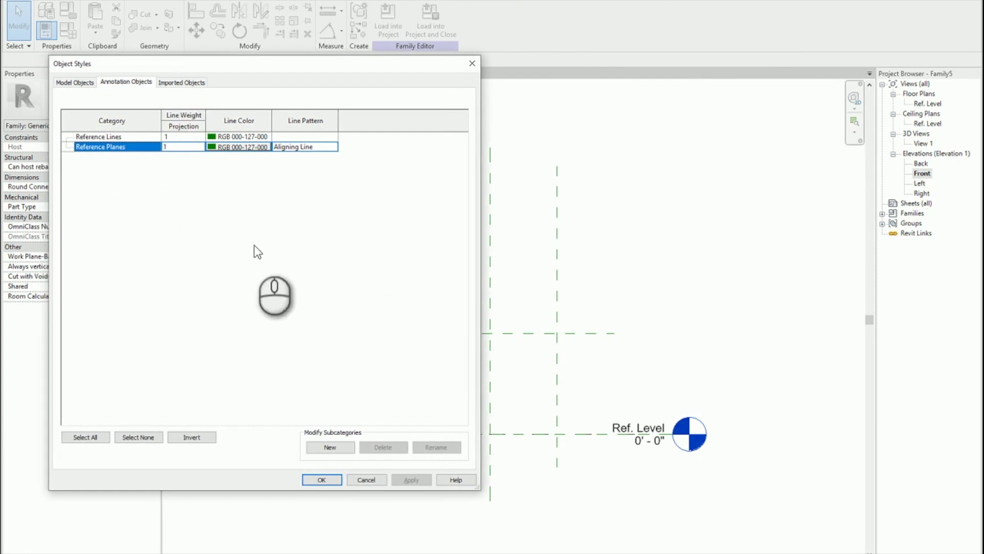
click(336, 447)
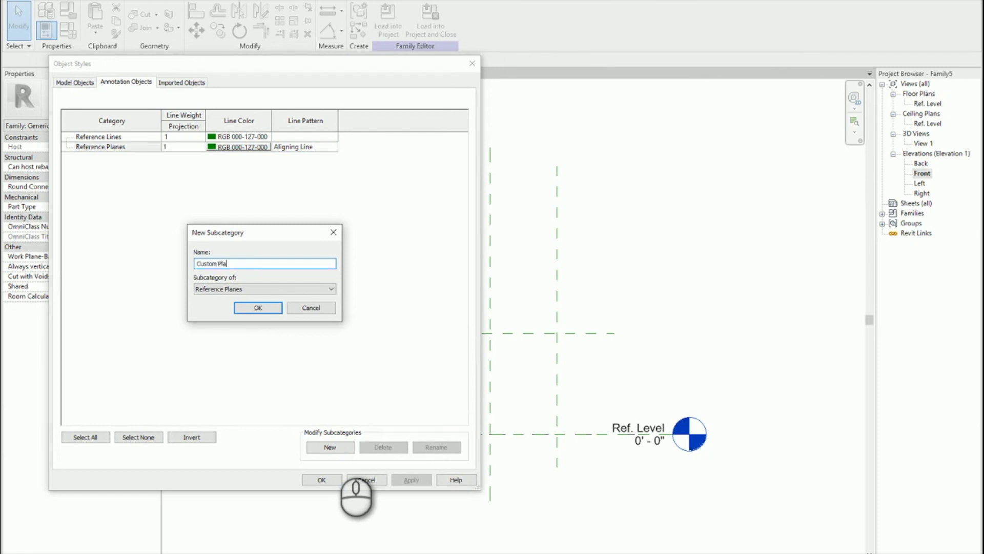
text(s)
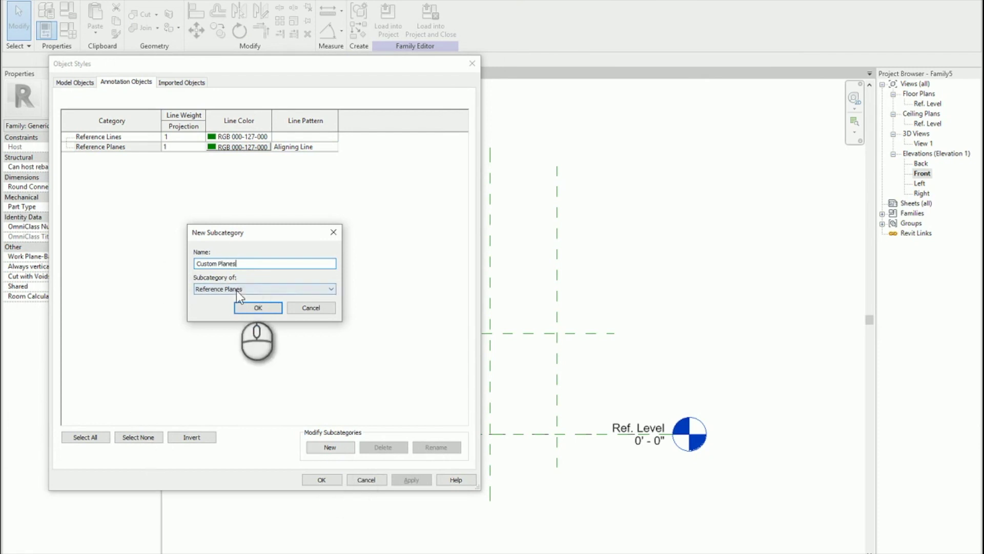
click(272, 311)
Step: Give Custom Planes purple RGB 128-000-255 colour and the Aligning Line pattern, and apply
click(256, 156)
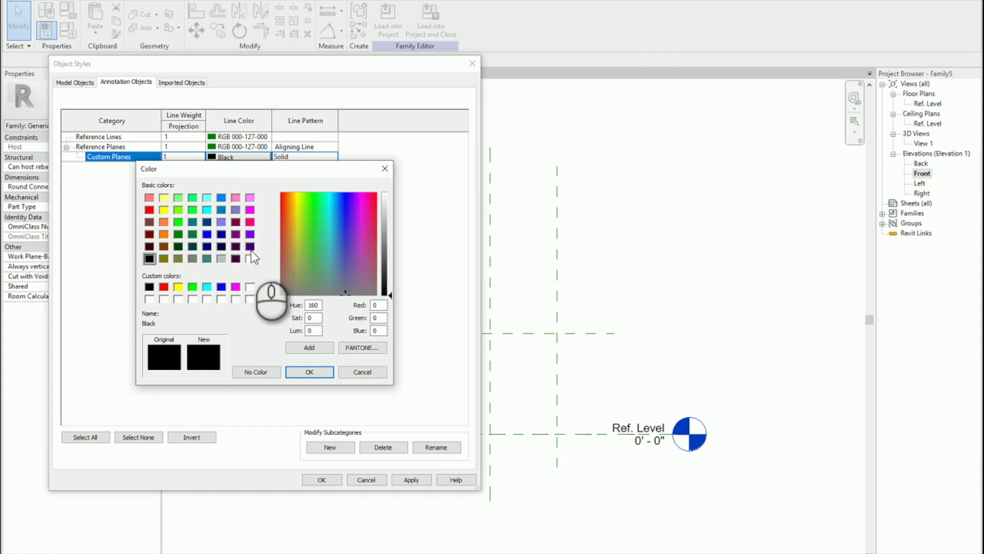
click(250, 234)
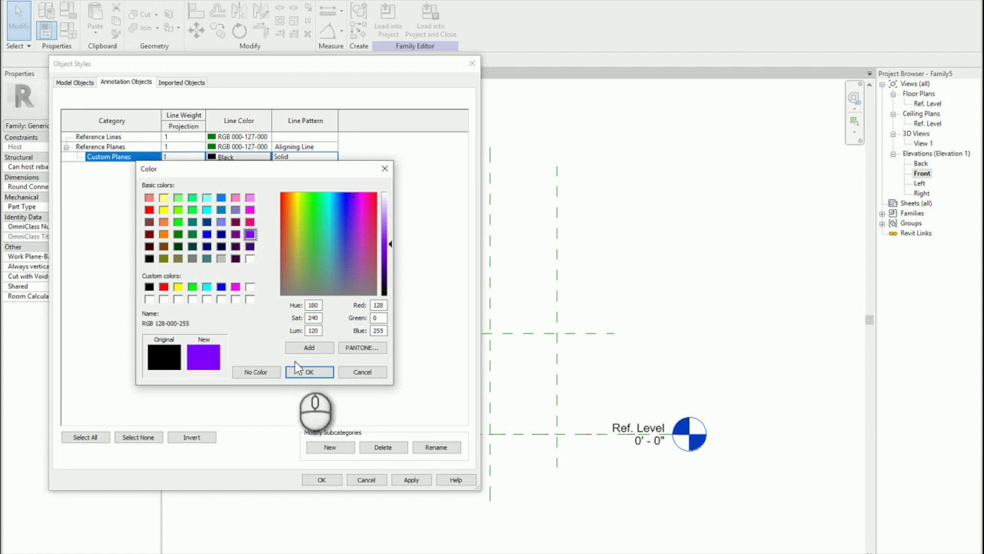
click(310, 372)
click(320, 157)
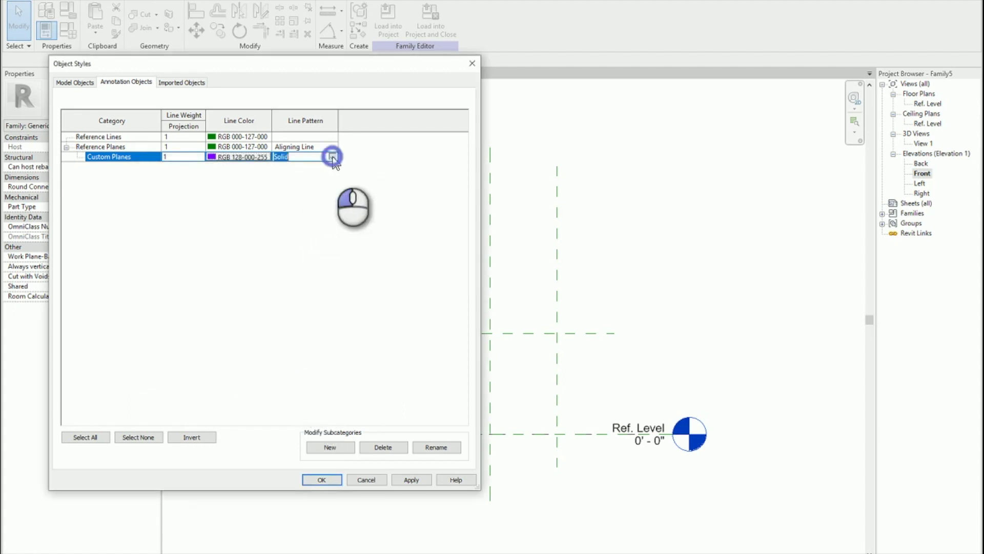
click(332, 156)
click(314, 169)
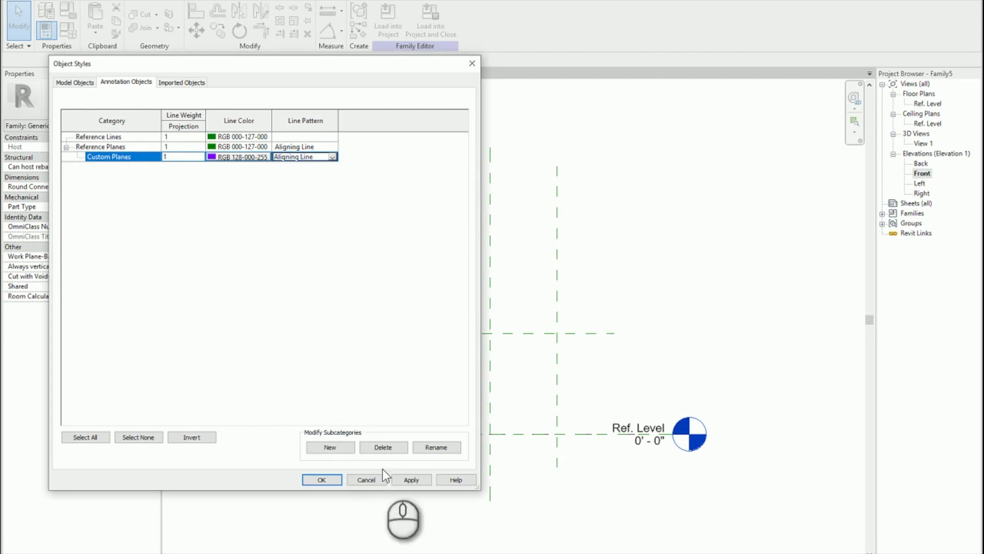
click(403, 479)
click(330, 480)
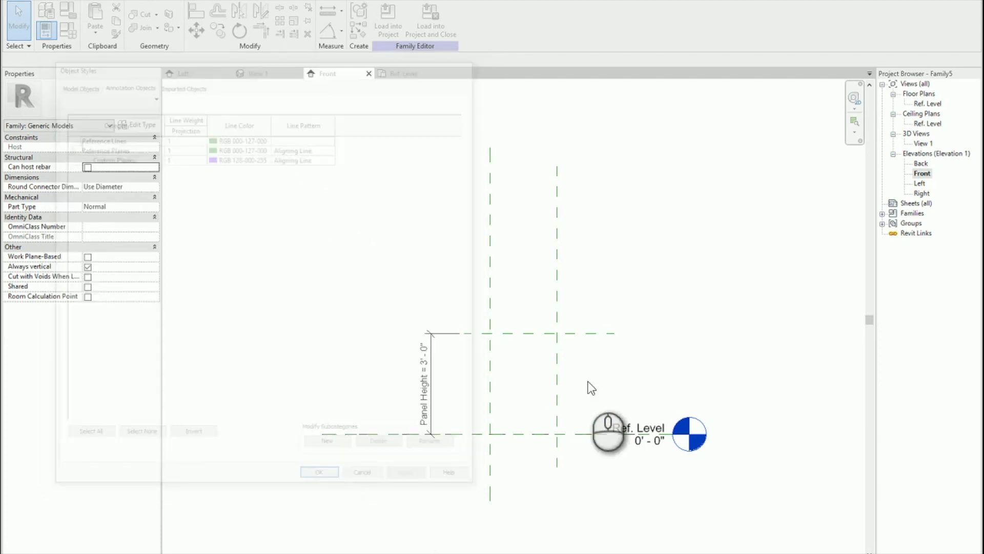
Step: Assign the right and top reference planes in the Front view to the Custom Planes subcategory
drag(588, 352, 538, 314)
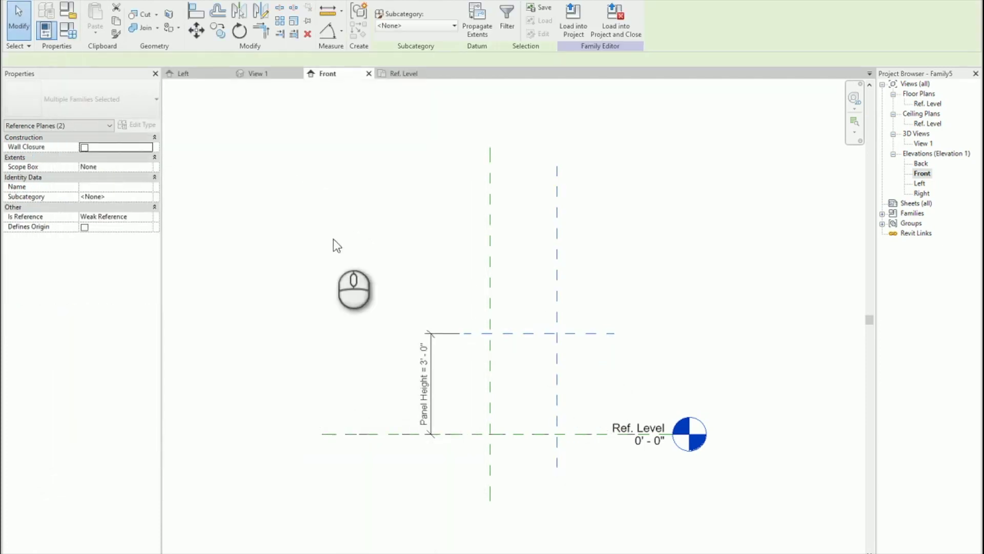
click(153, 187)
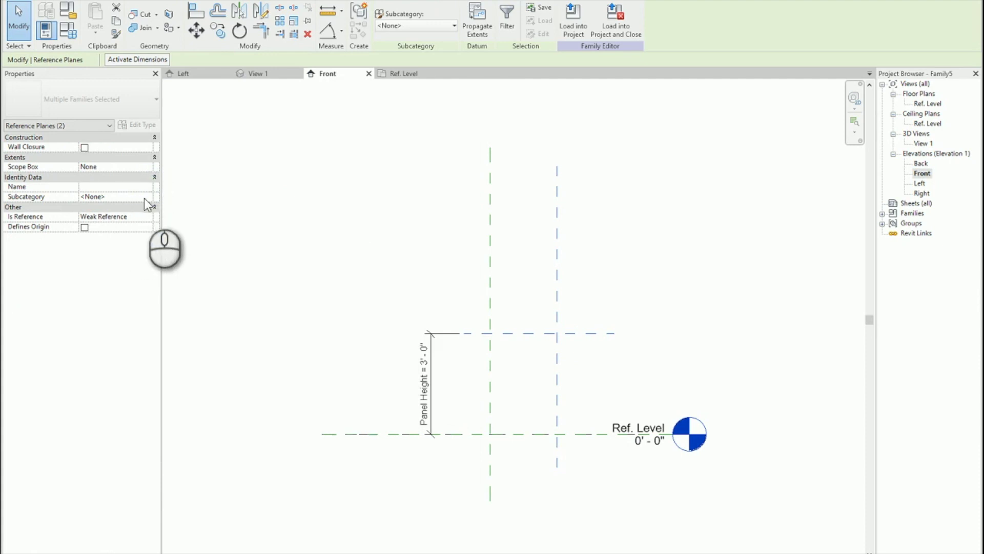
click(148, 197)
click(107, 211)
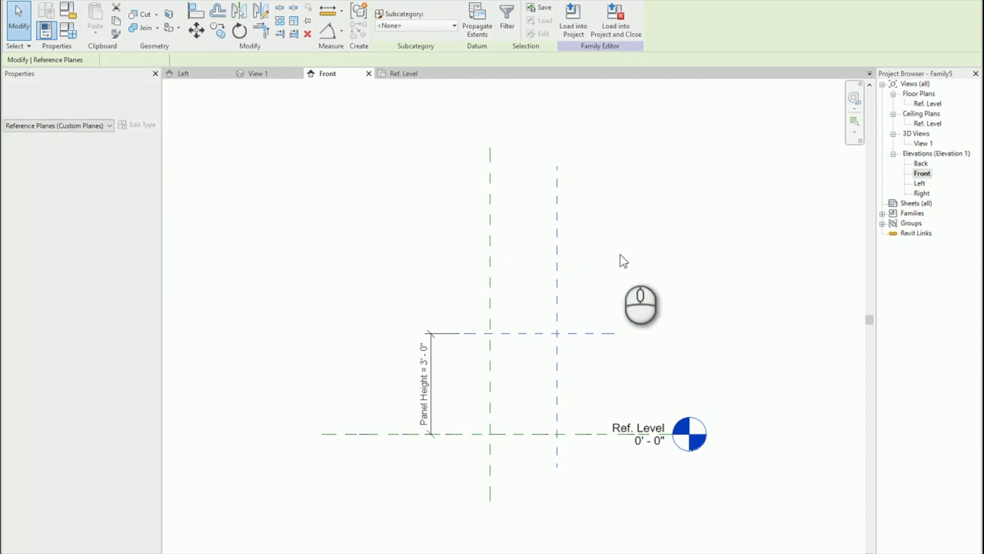
click(621, 256)
Step: In the Ref. Level plan, set panel front to Custom Planes, then reopen the Front elevation
click(926, 104)
double_click(927, 103)
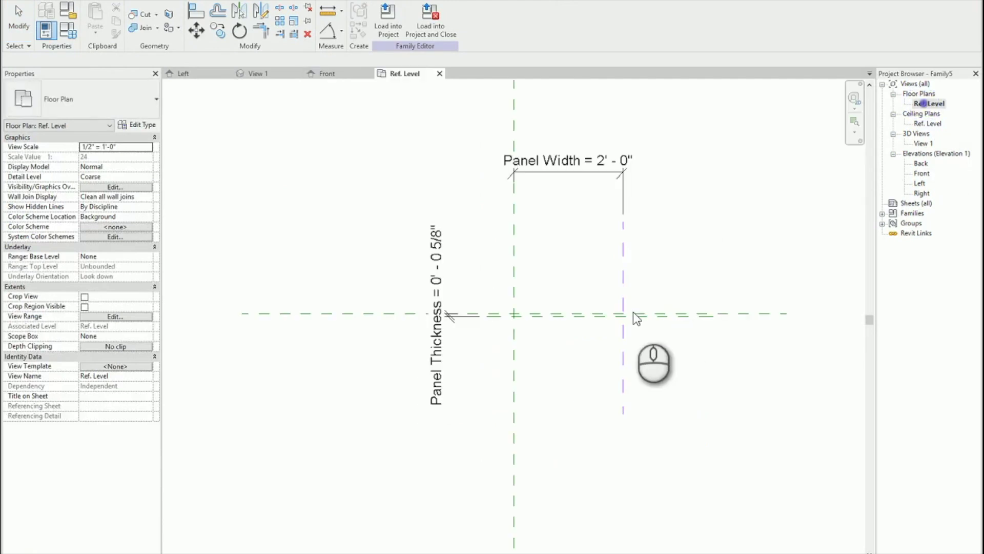
click(612, 320)
click(148, 196)
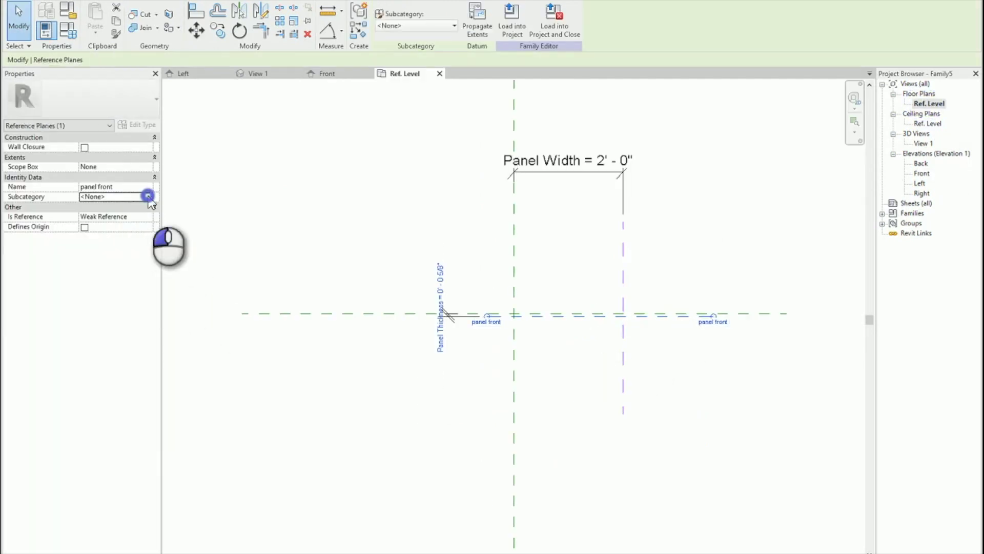
click(91, 215)
click(558, 257)
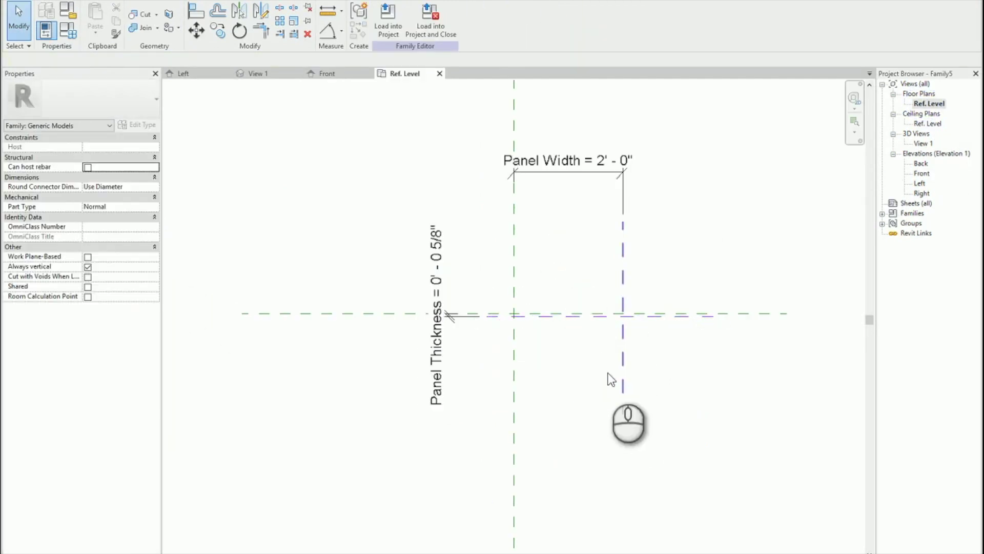
scroll(624, 325, up, 5)
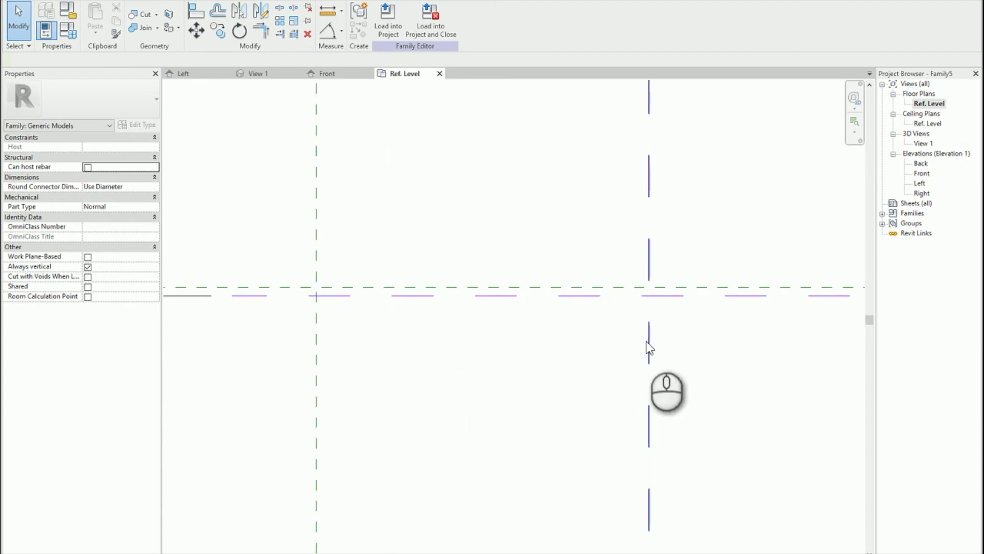
scroll(678, 307, up, 5)
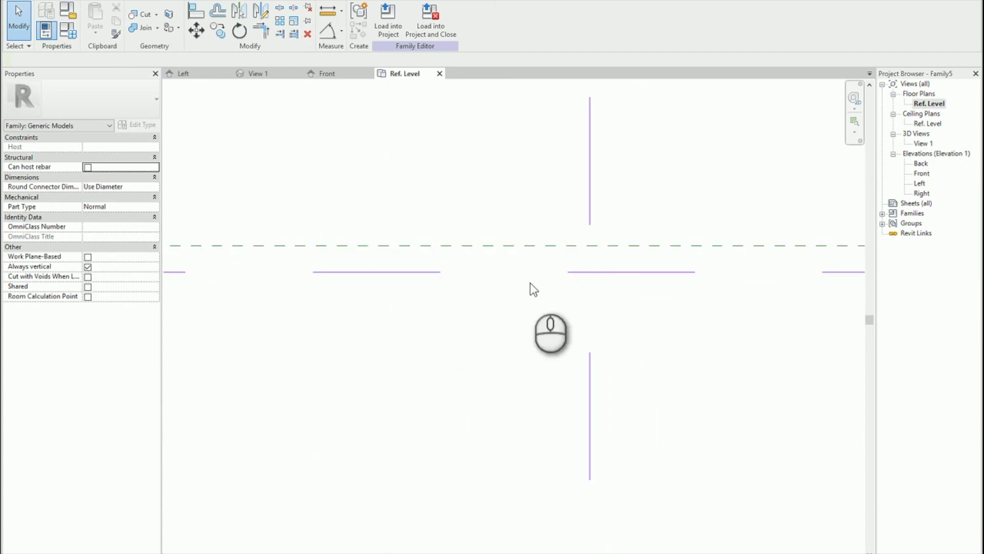
scroll(666, 303, down, 4)
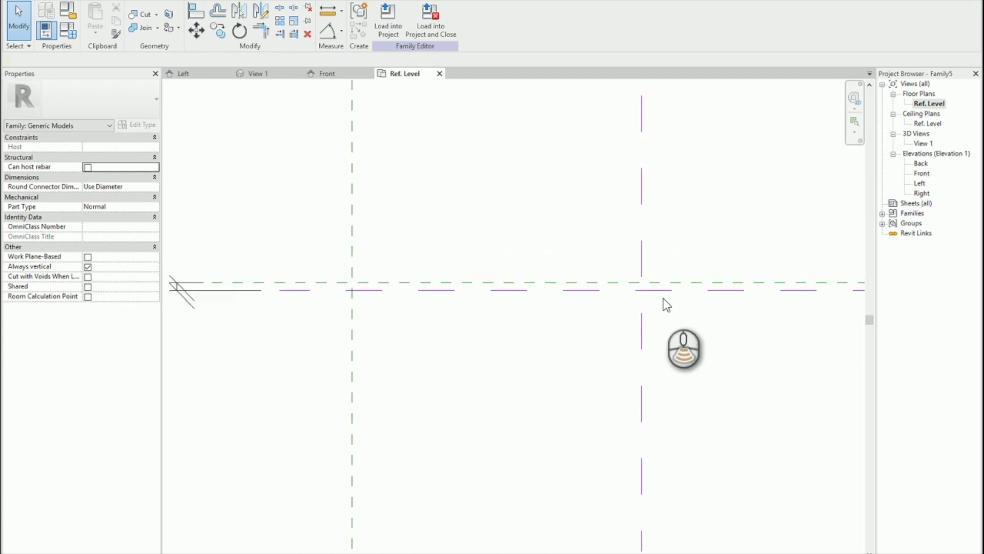
double_click(922, 173)
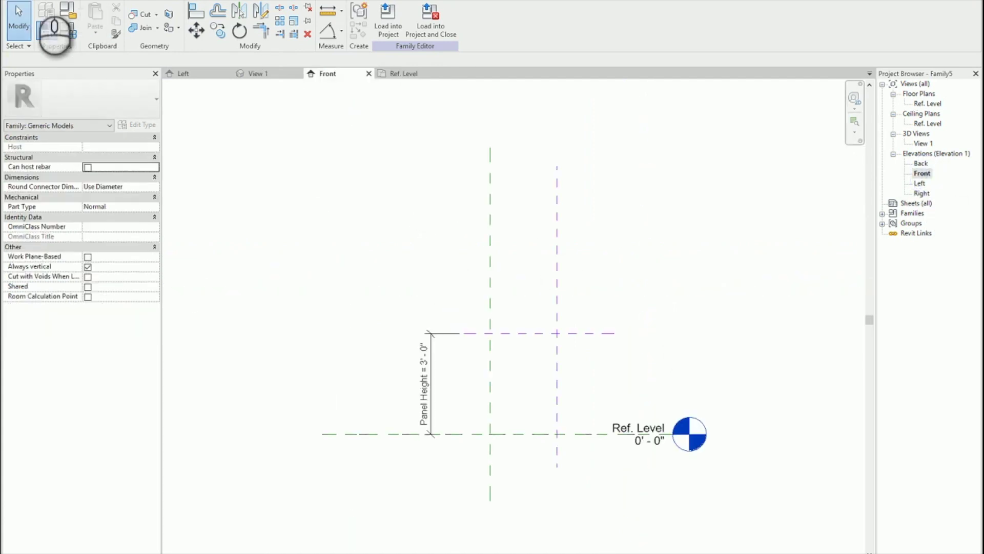
Step: Save the family as Cabinet Panel Template in the Family Templates folder
click(11, 2)
mouse_move(46, 126)
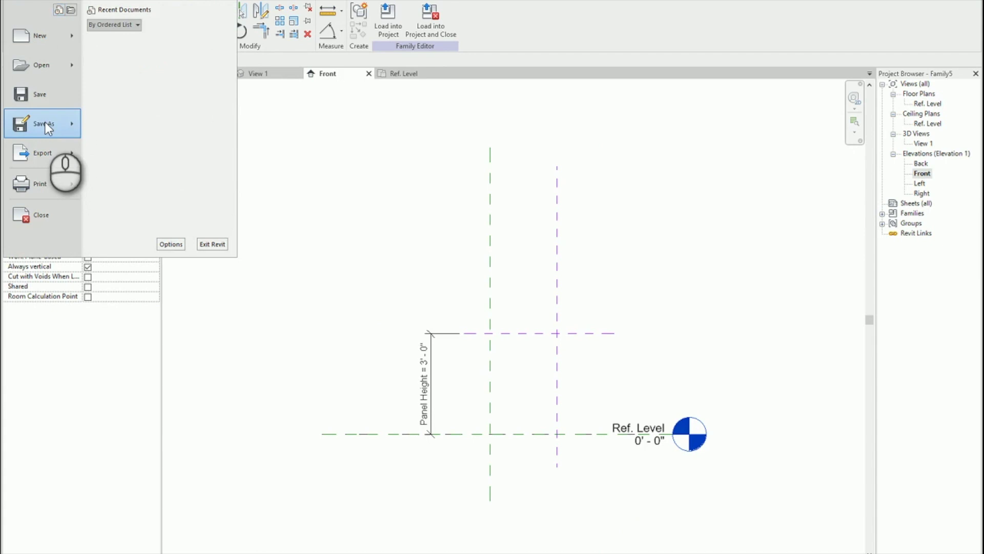
click(149, 122)
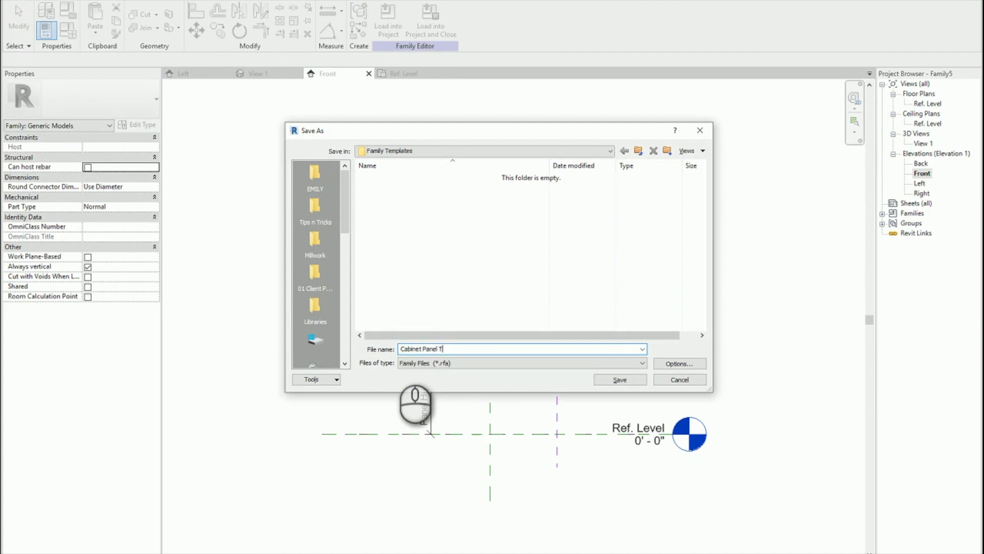
click(628, 380)
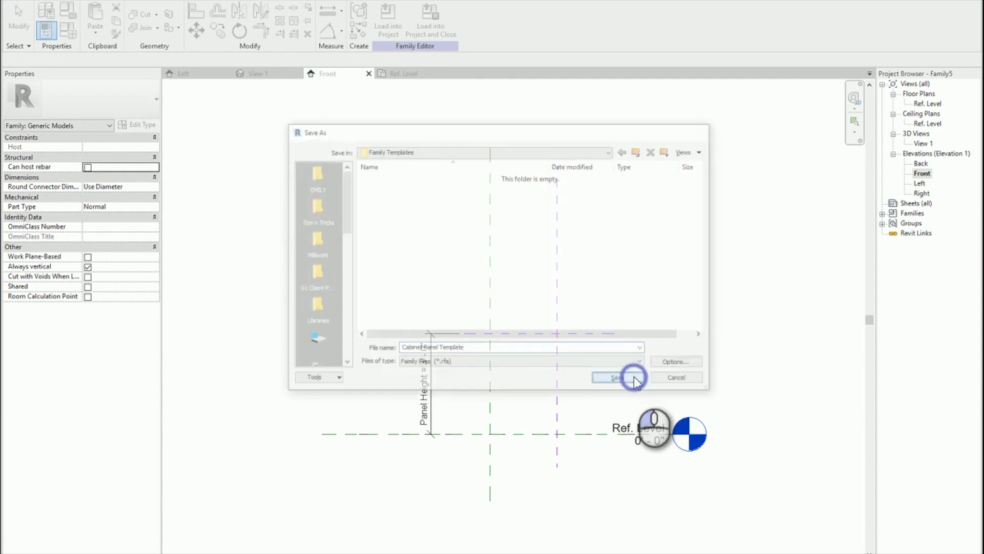
Step: Close the Front, Ref. Level, View 1 and Left views, and bring up the Family Templates folder
click(368, 73)
click(370, 74)
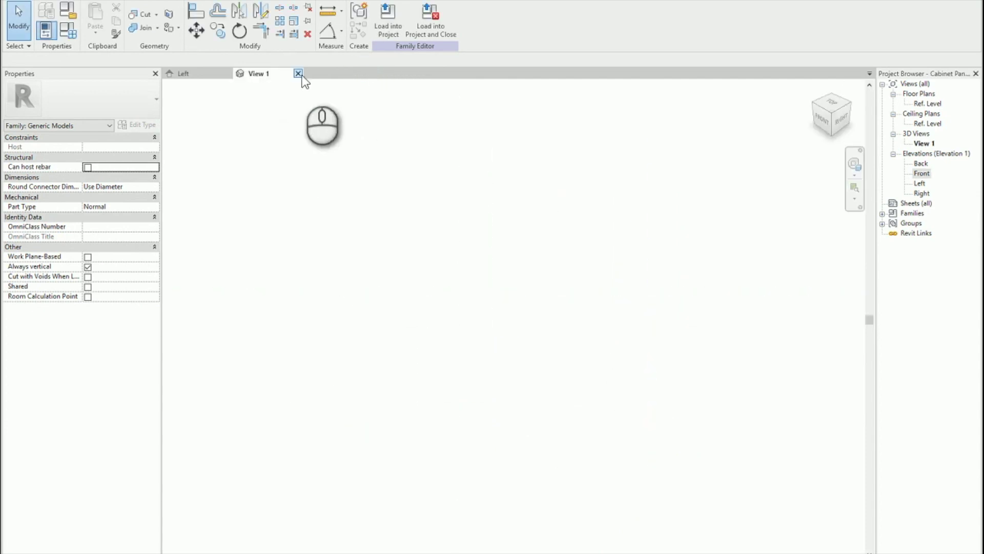
click(301, 74)
click(227, 72)
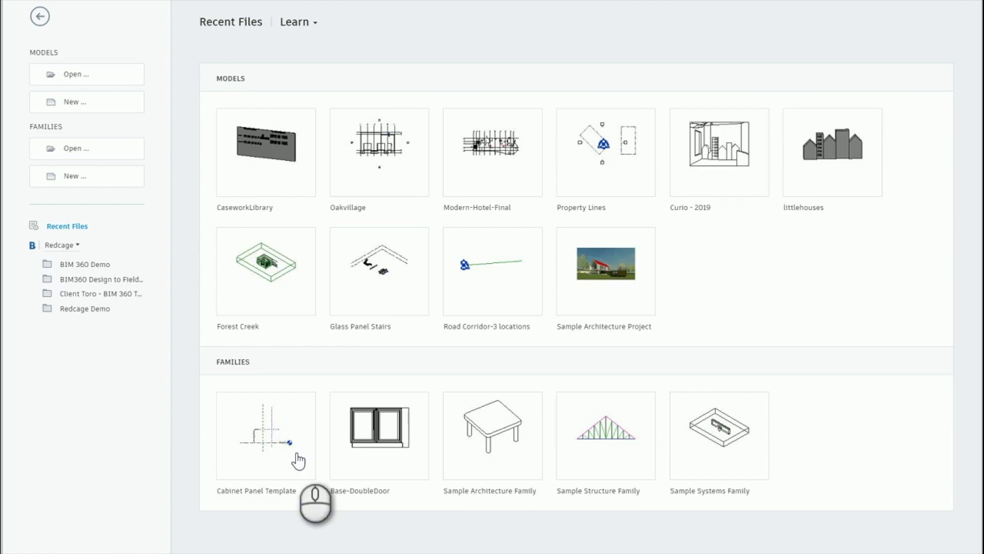
mouse_move(98, 551)
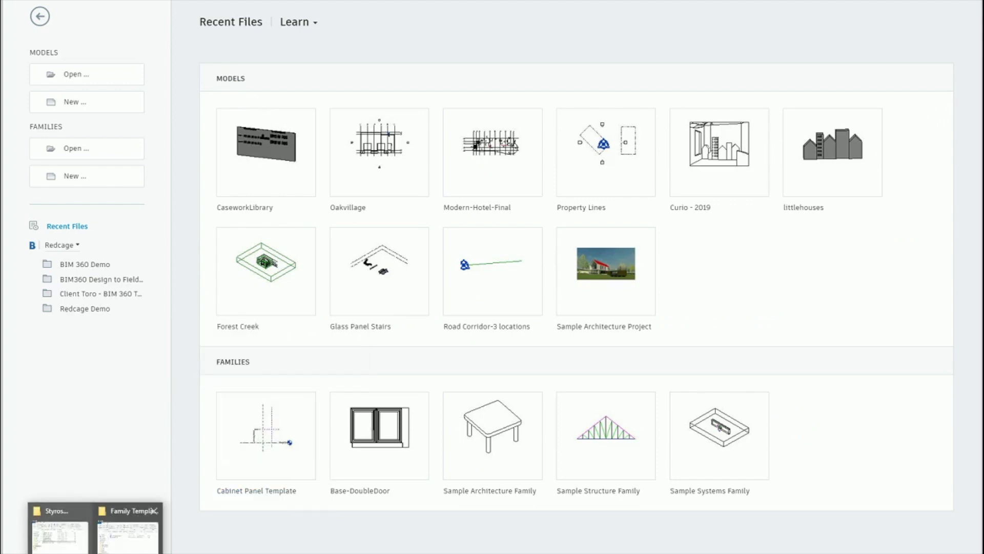
click(132, 538)
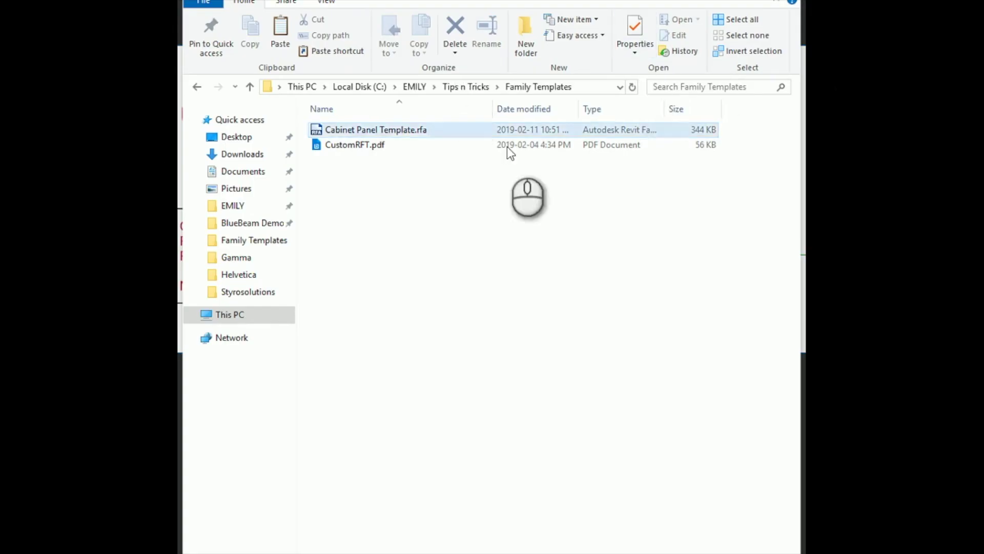
Step: Copy Cabinet Panel Template.rfa and paste a backup copy into the same folder
click(392, 136)
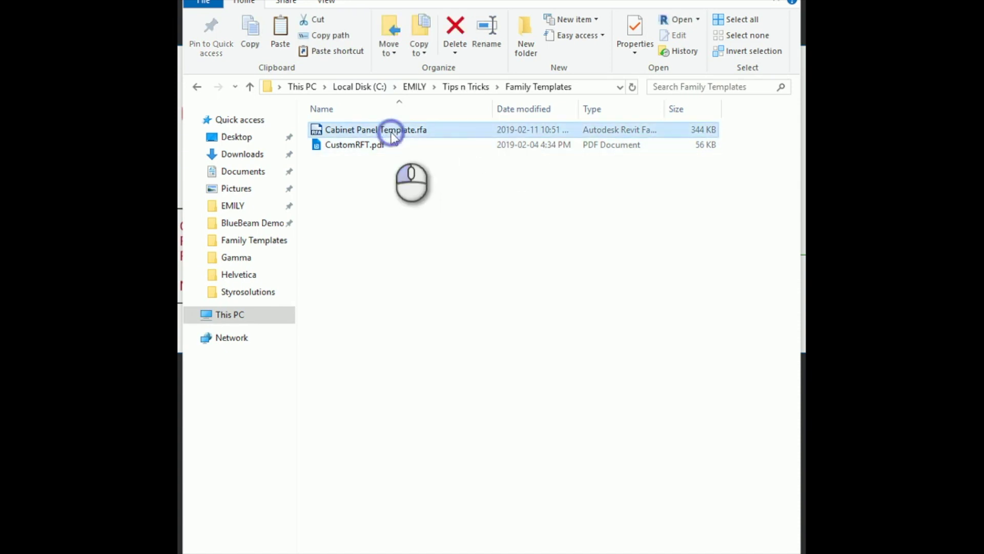
right_click(424, 133)
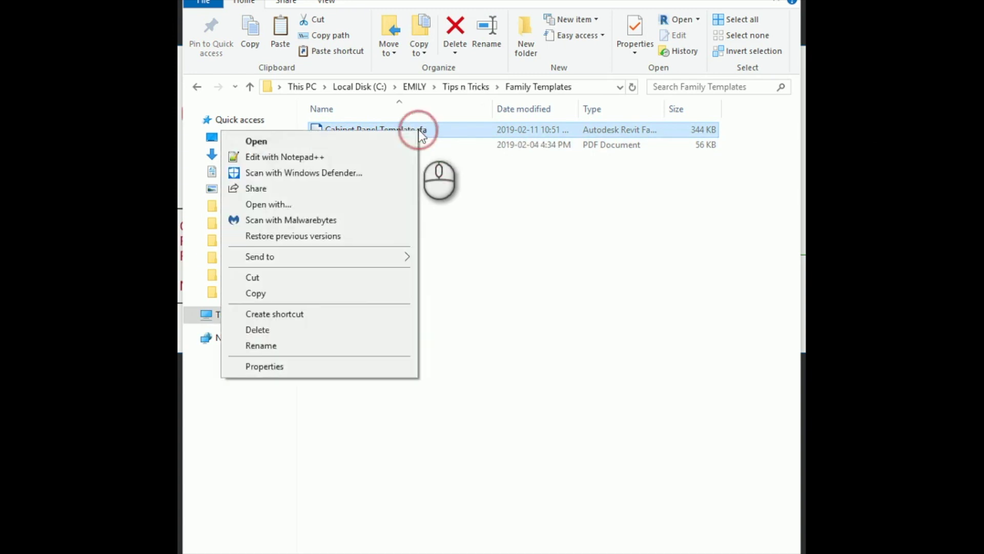
click(313, 294)
right_click(419, 205)
click(371, 306)
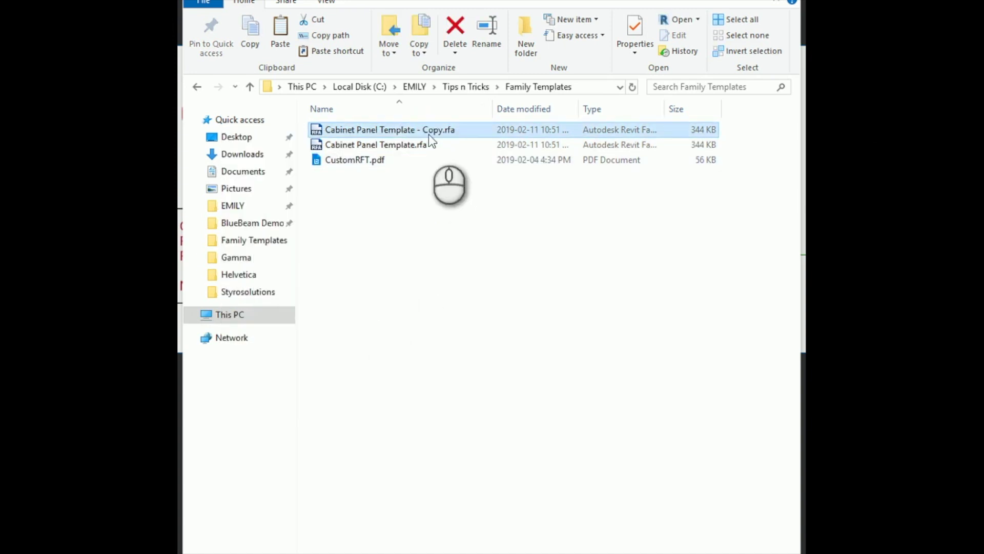
Step: Rename the original file's extension from .rfa to .rft, confirming the extension change
click(399, 145)
click(418, 146)
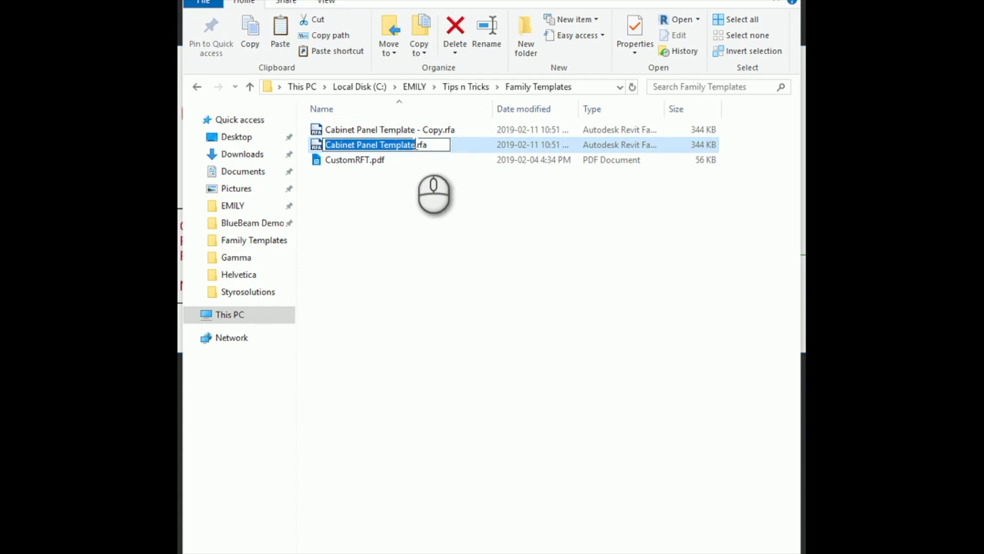
click(417, 144)
double_click(418, 144)
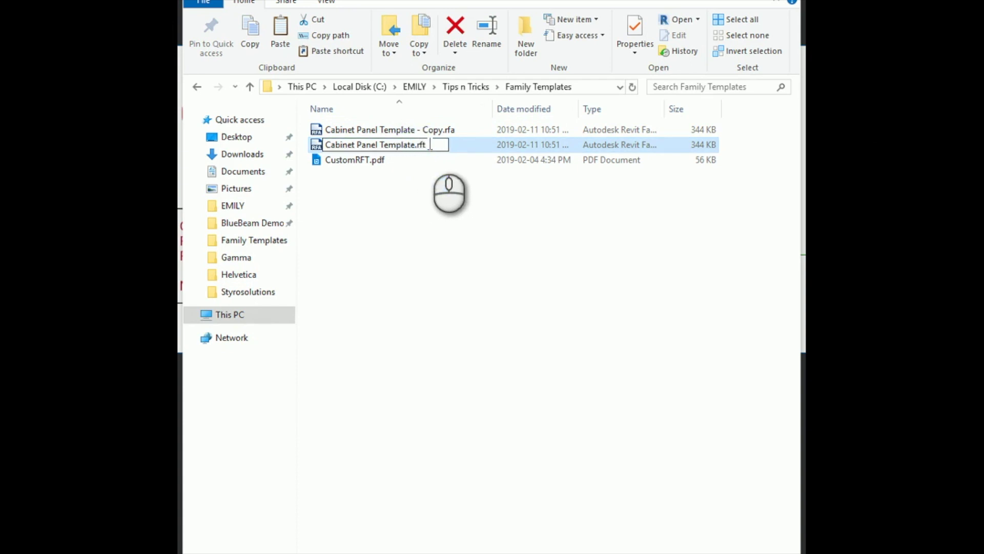
click(446, 195)
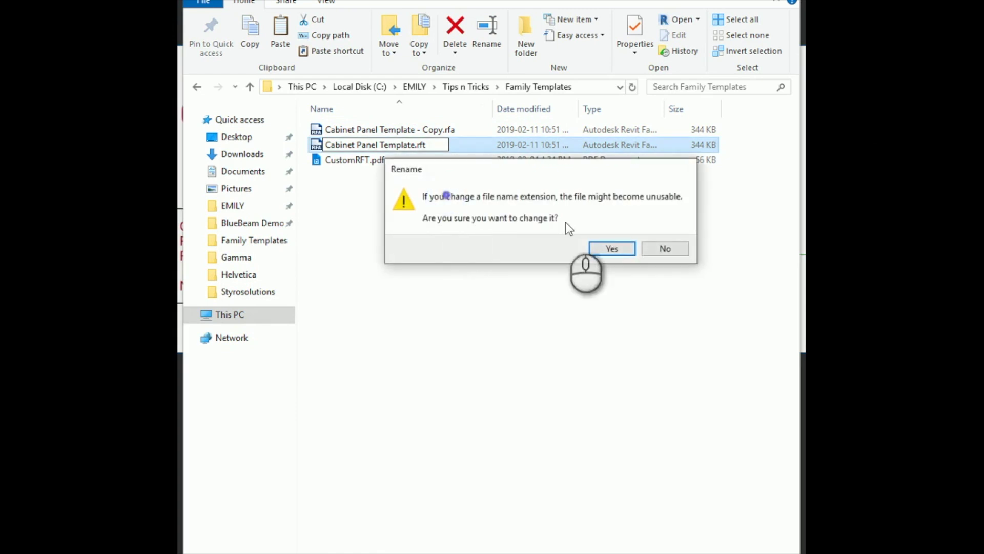
click(615, 248)
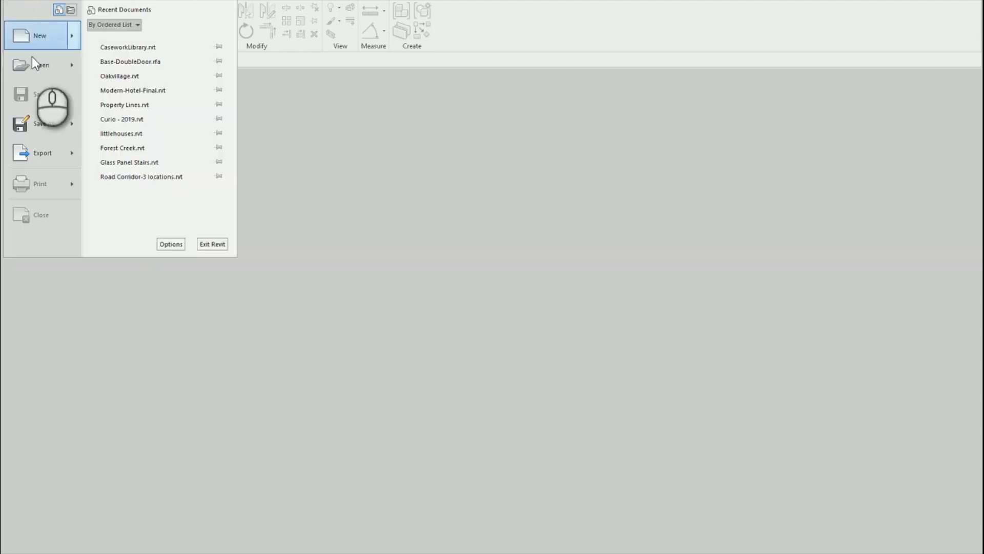
Step: Create a new family from Tips n Tricks\Family Templates\Cabinet Panel Template.rft
mouse_move(38, 33)
click(176, 68)
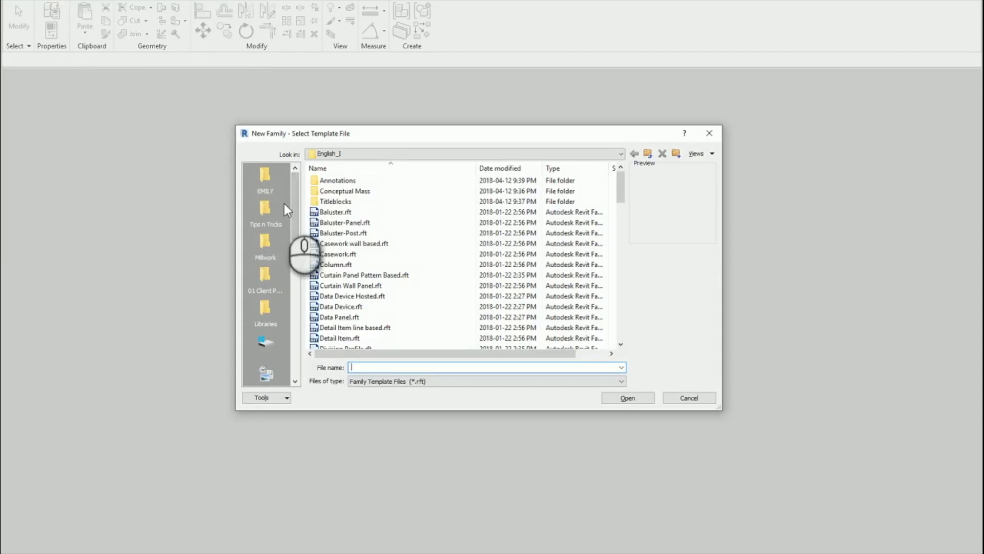
click(266, 210)
click(351, 184)
click(351, 185)
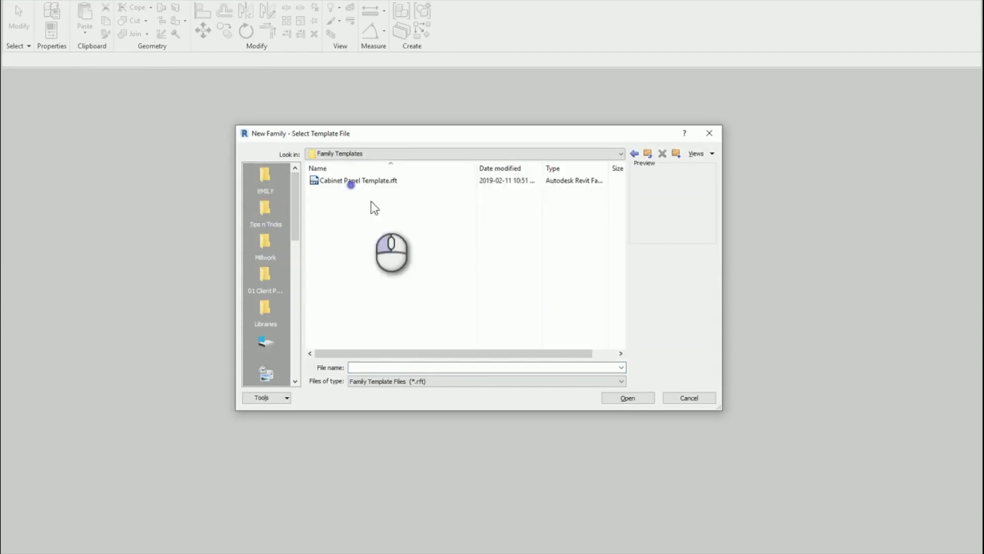
click(345, 182)
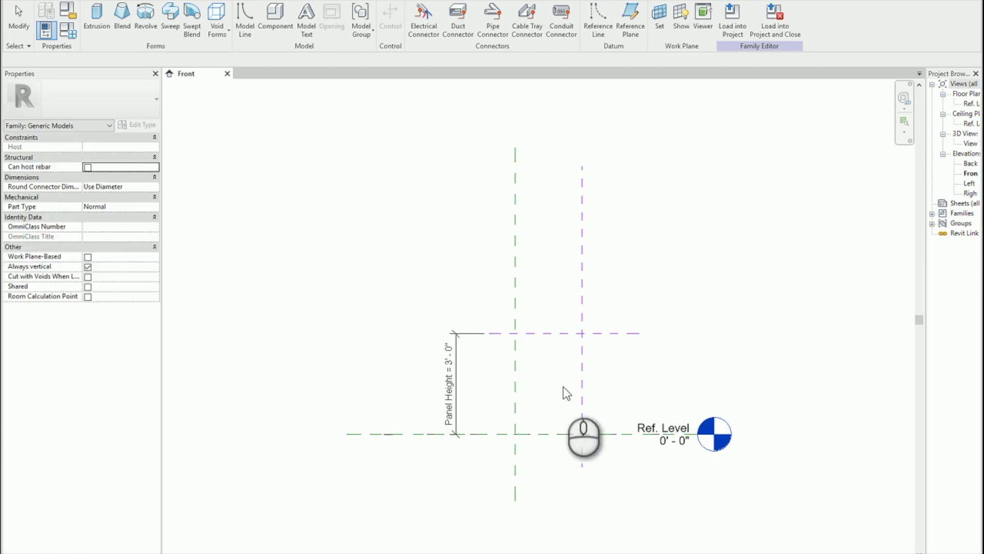
Step: Verify the panel top and right planes' purple subcategory and the Panel Height dimension label, then fit the view
click(551, 334)
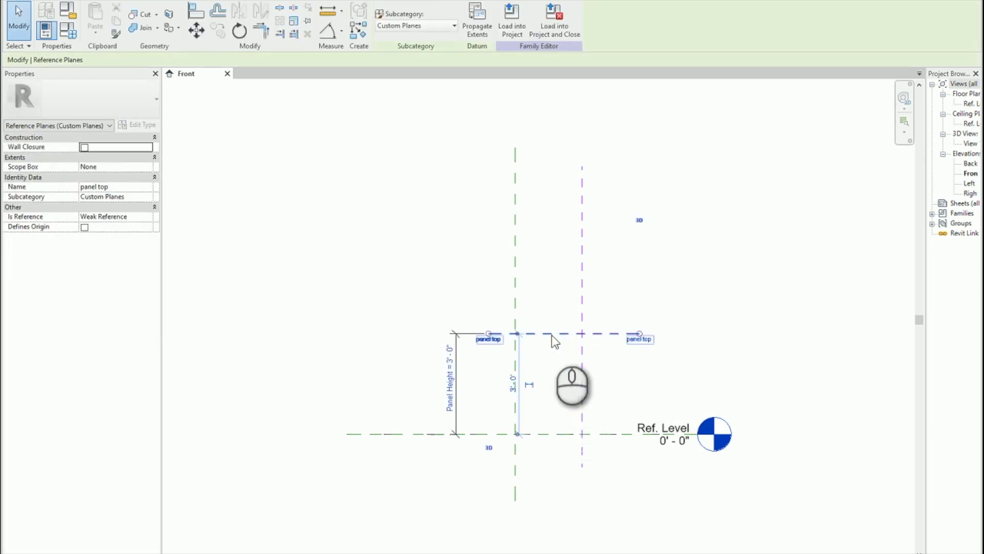
scroll(534, 359, up, 5)
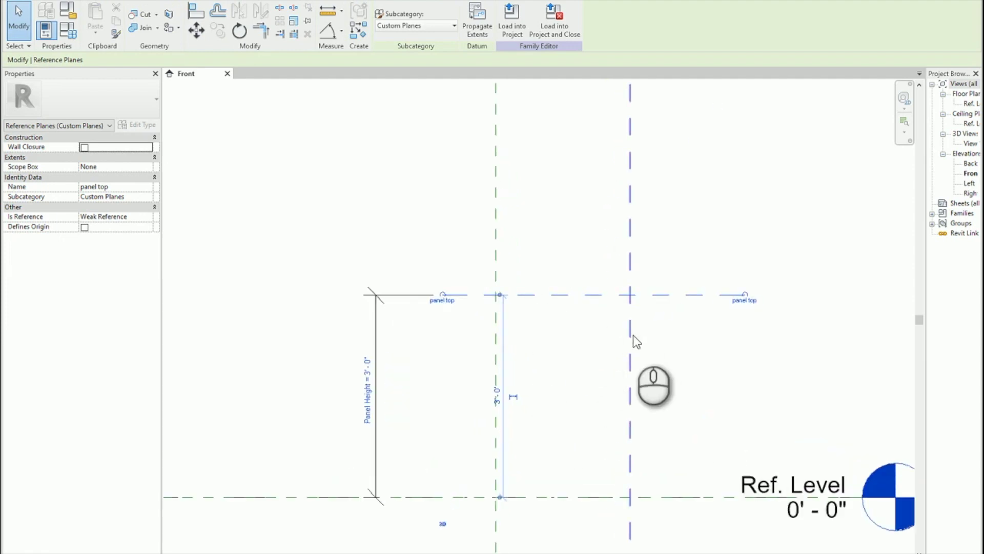
click(633, 334)
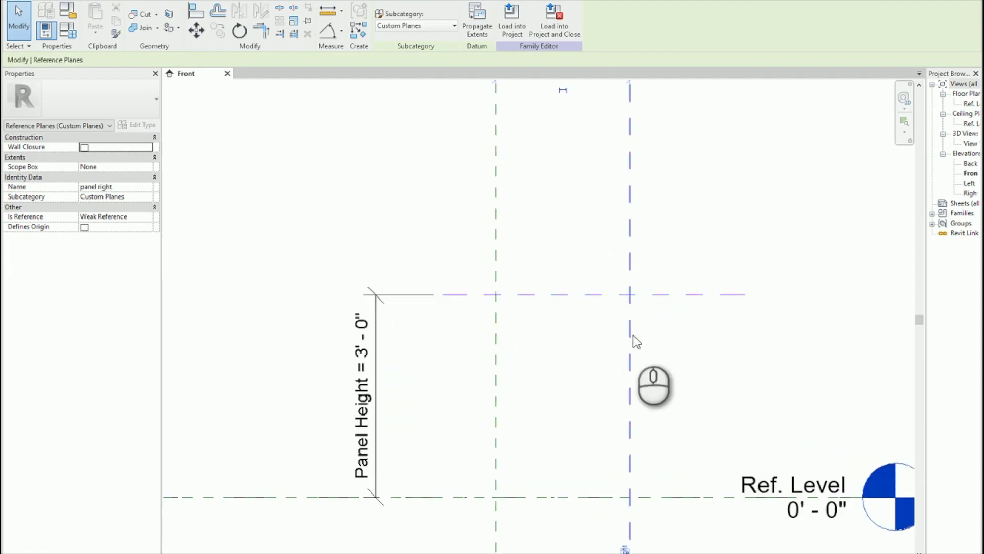
click(378, 348)
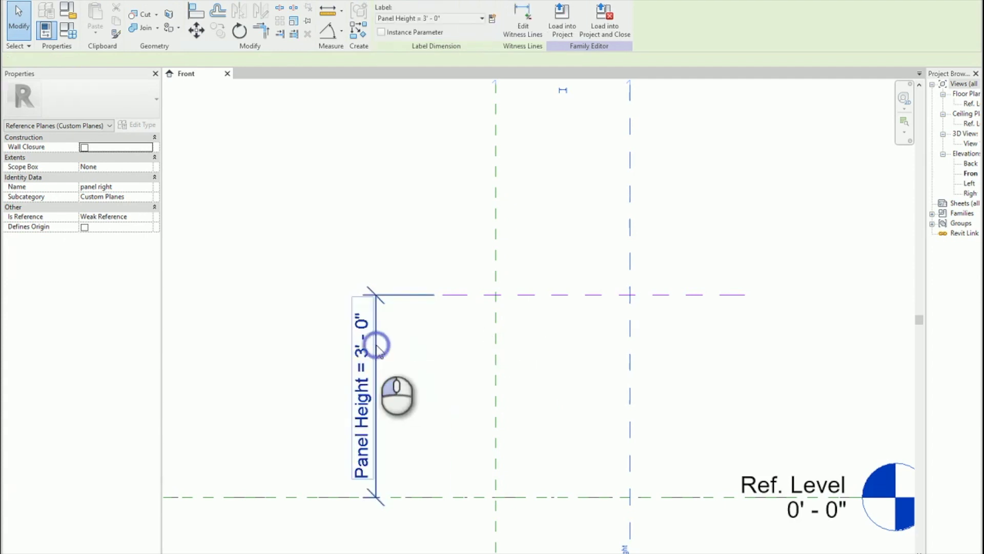
click(425, 332)
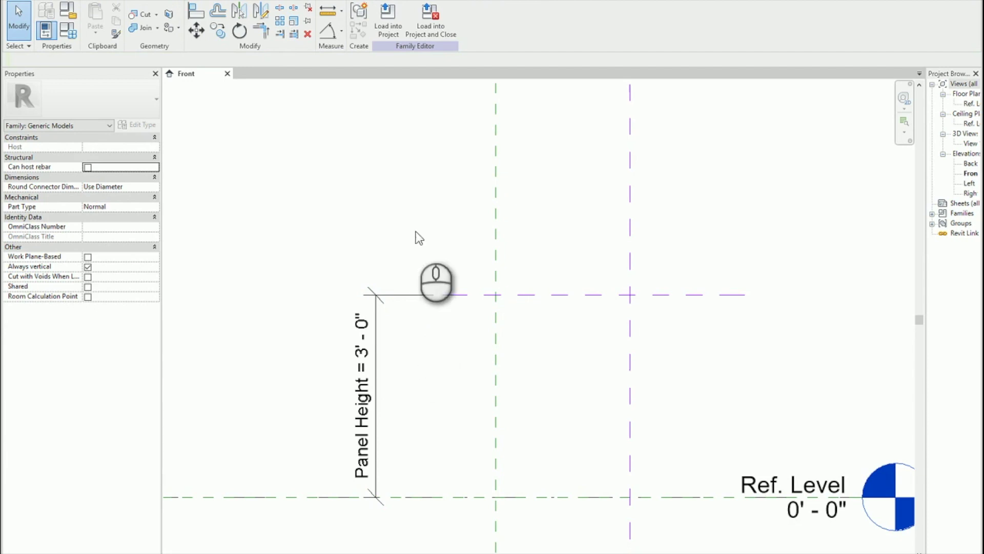
scroll(420, 239, down, 3)
middle_click(417, 217)
middle_click(417, 217)
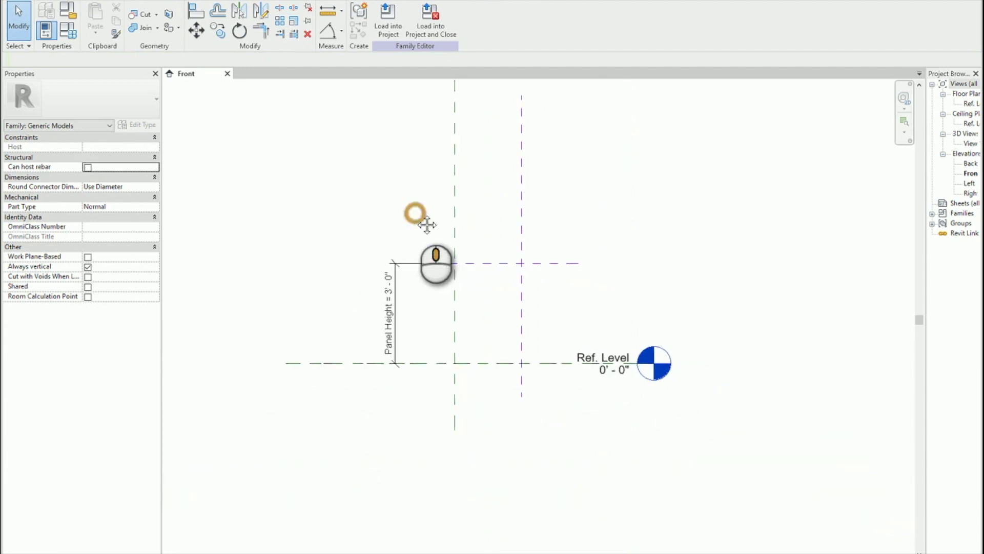